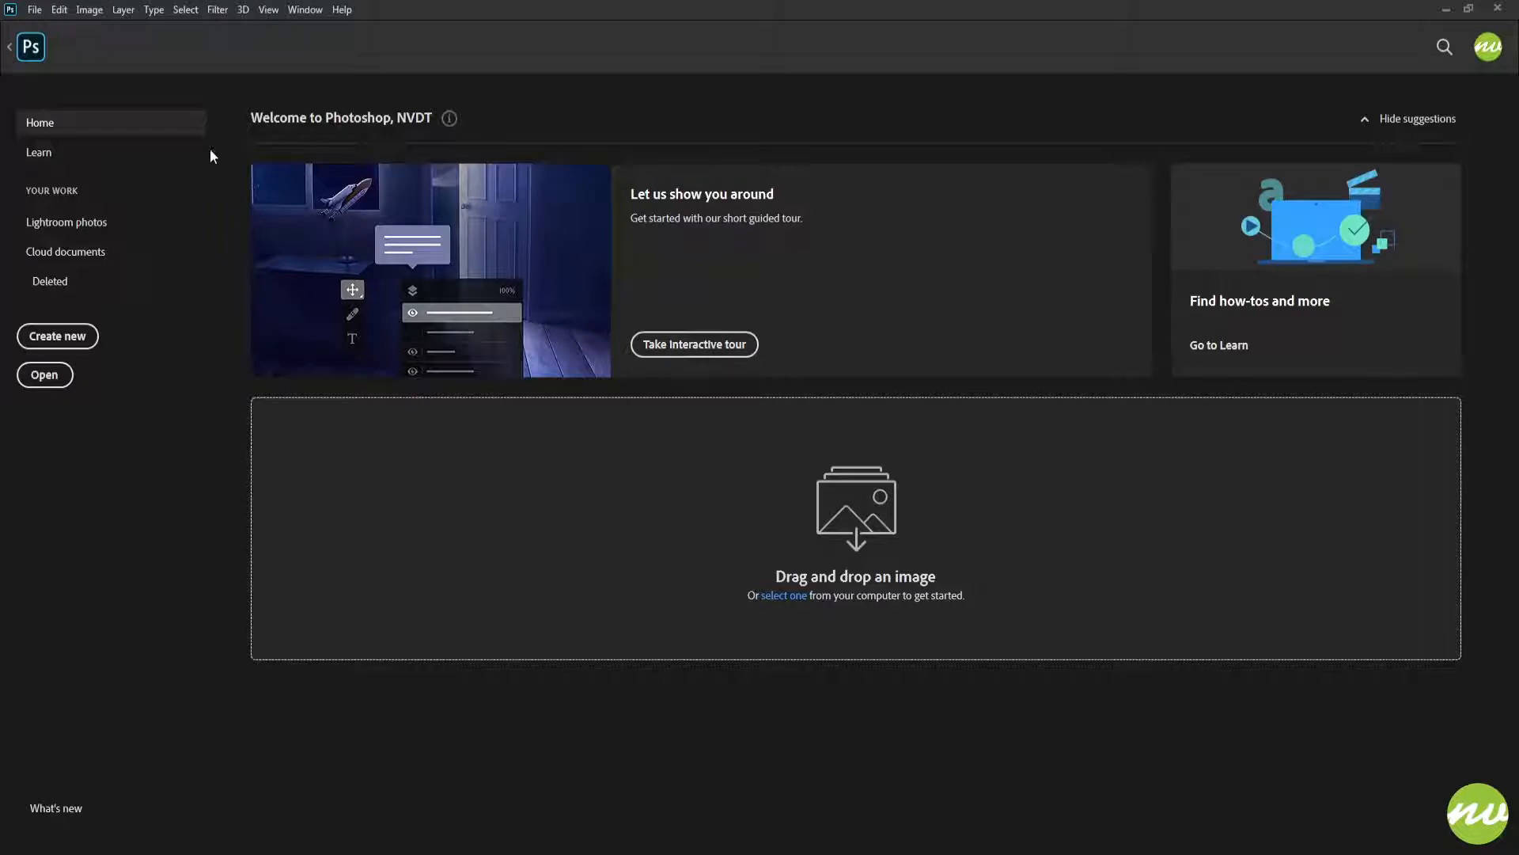
Return to the open biohazard symbol document and duplicate it under the name BIOHAZARDSymbol(Original)
click(29, 47)
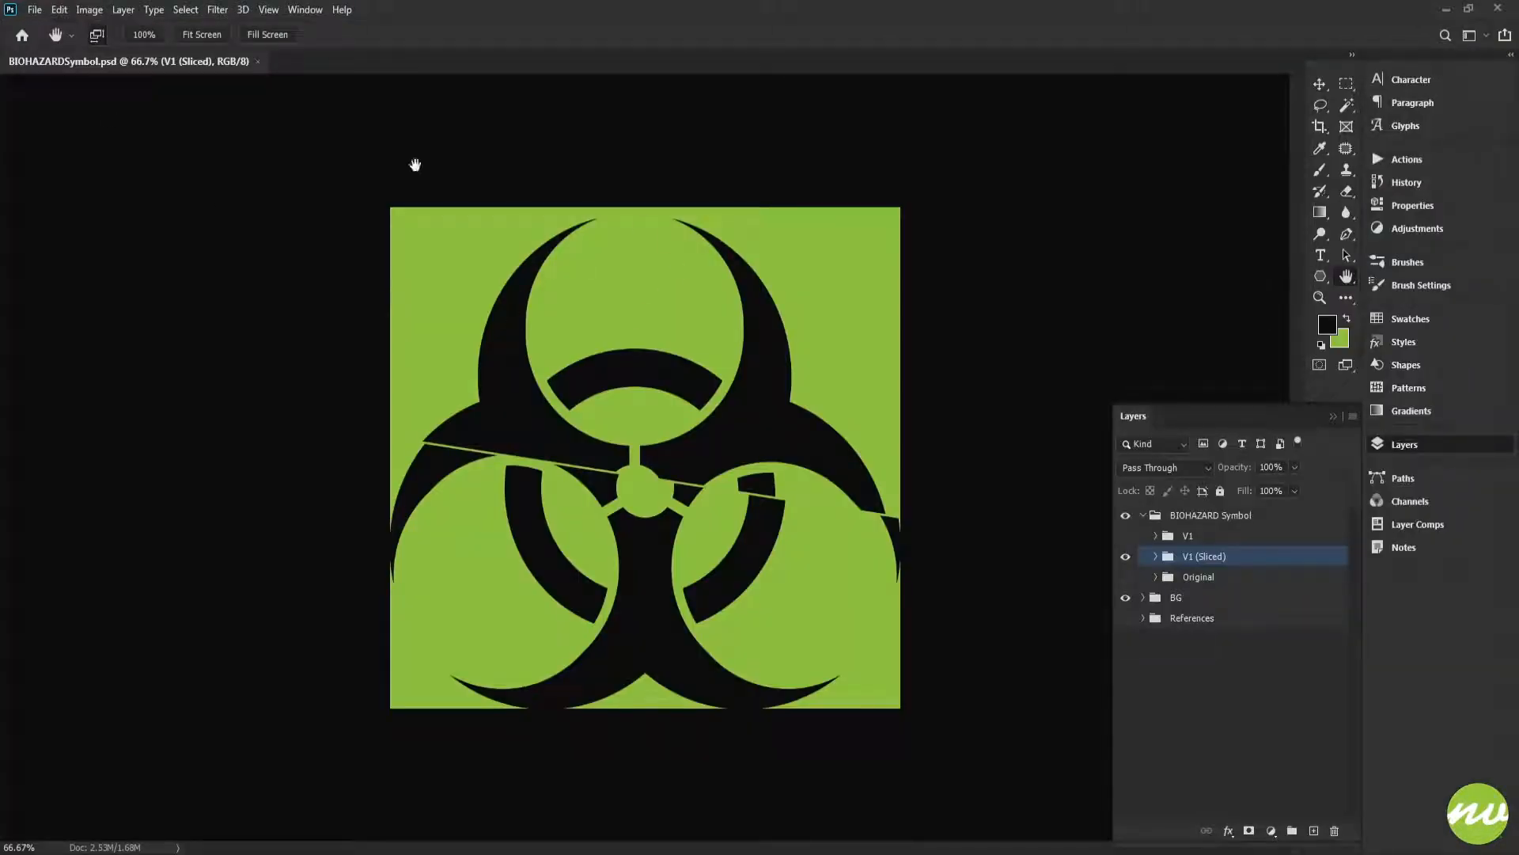
click(205, 36)
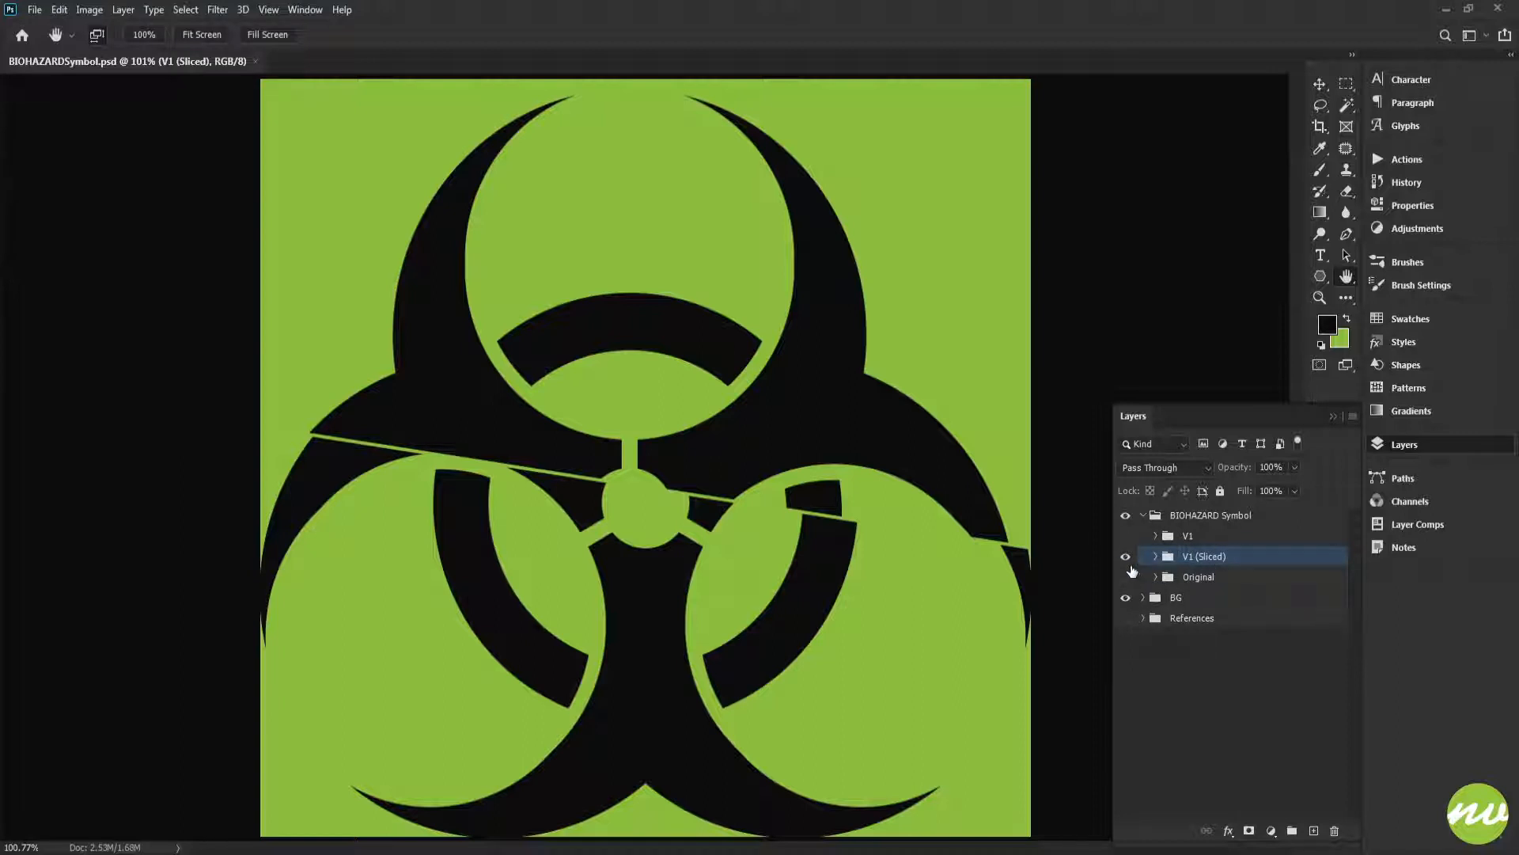
double_click(1197, 577)
click(1190, 563)
click(90, 9)
click(103, 234)
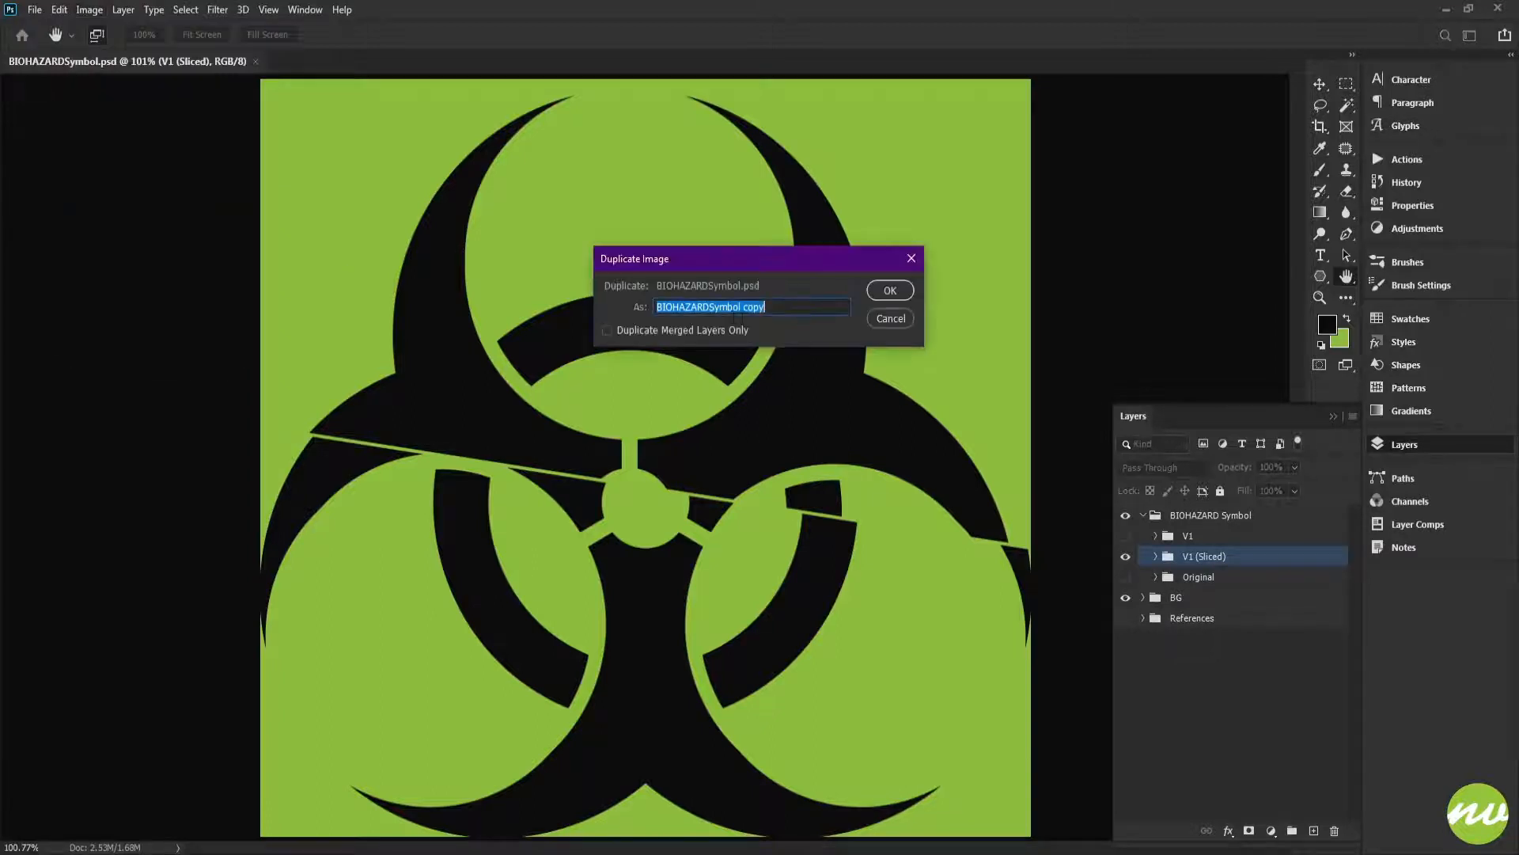
drag(740, 306, 881, 303)
key(BackSpace)
text(()
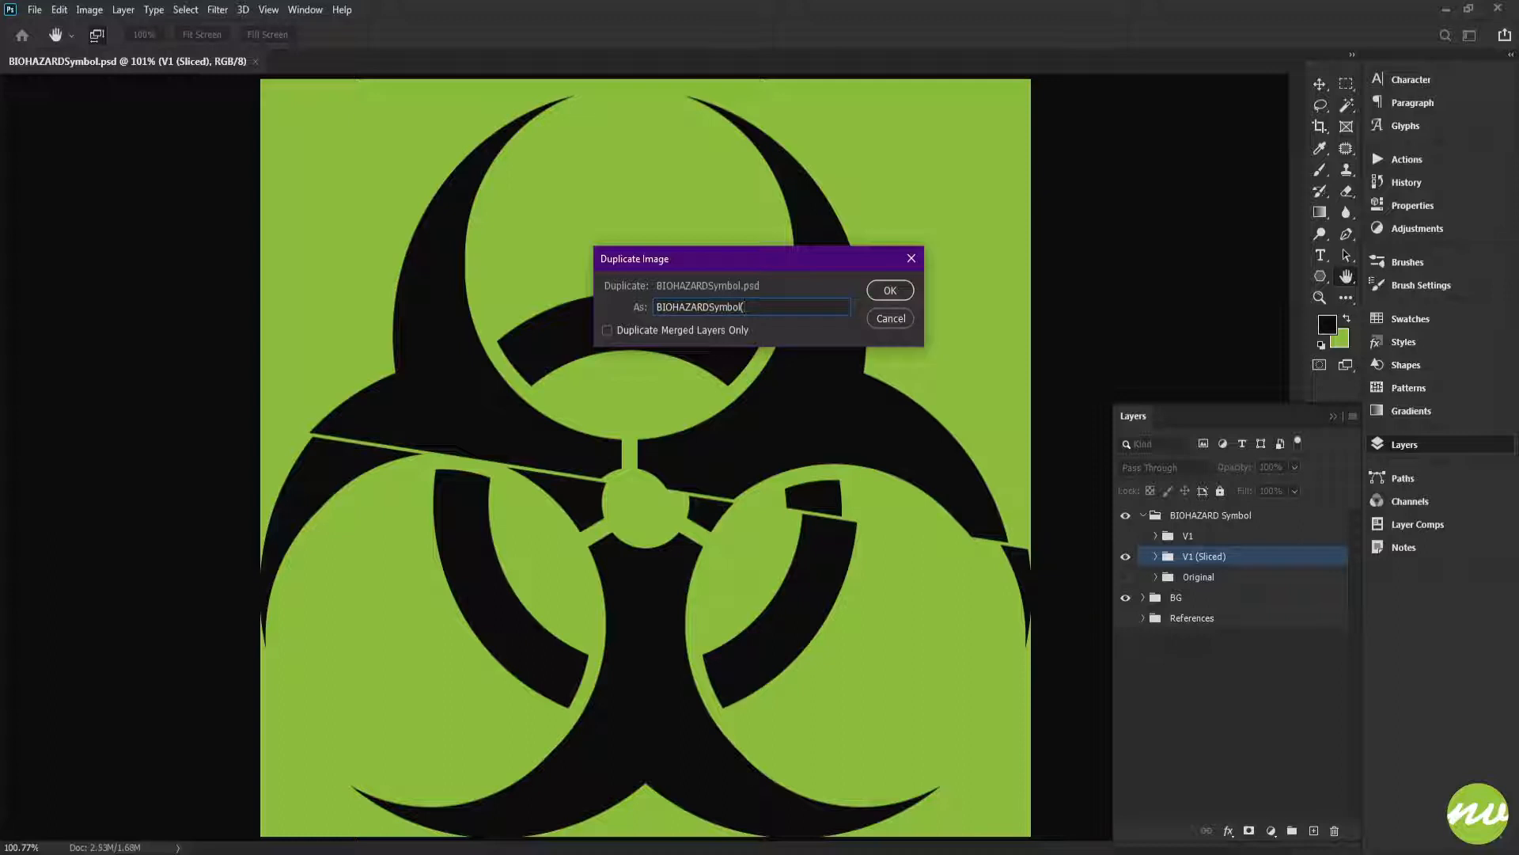
text(Original)
key(Return)
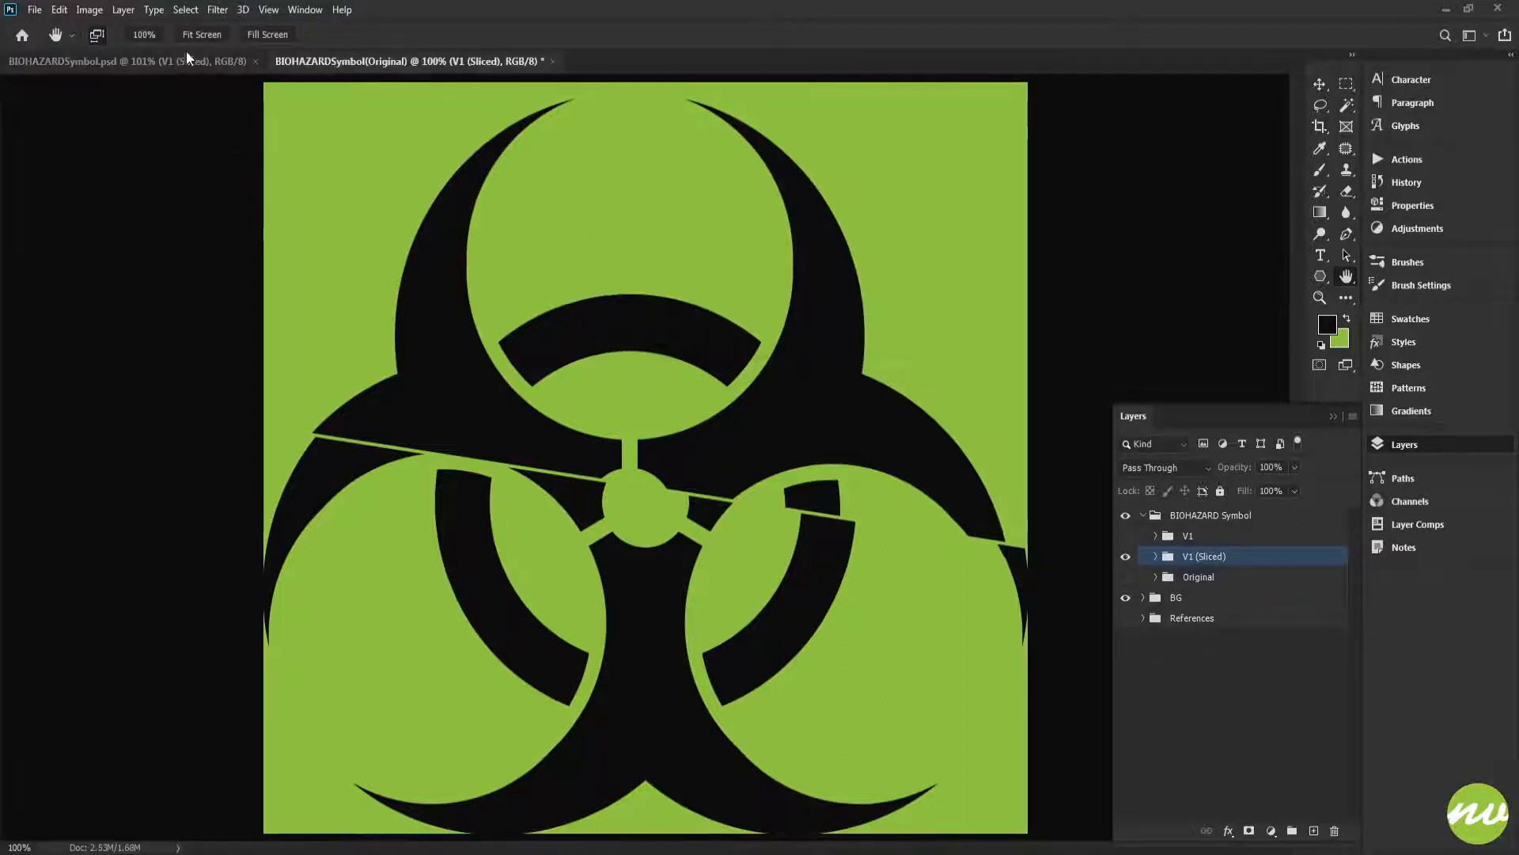
Duplicate the source biohazard document under the name BIOHAZARDSymbol(V1)
double_click(1187, 535)
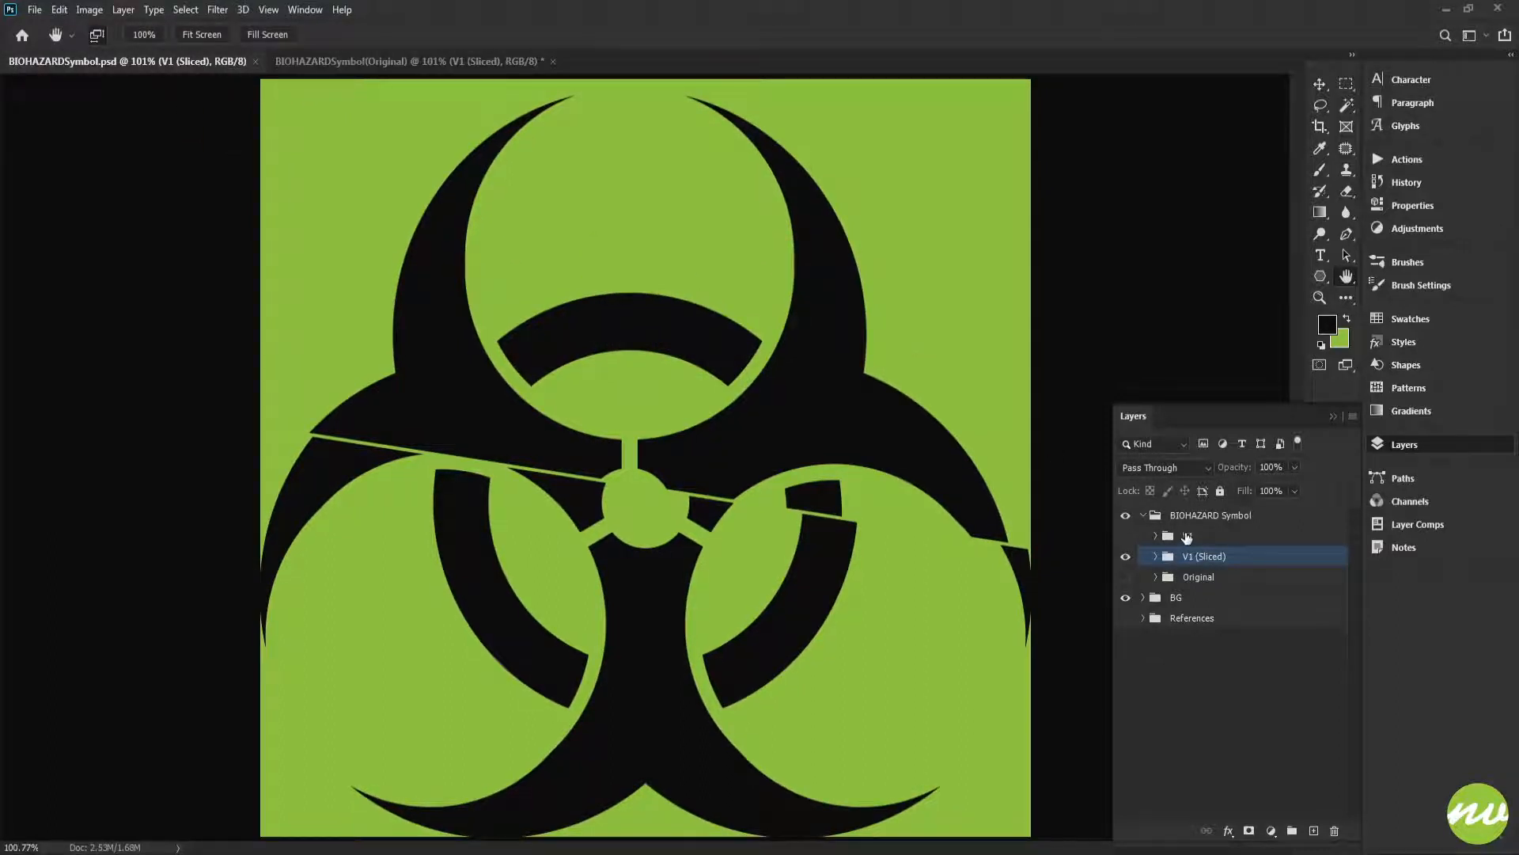
click(90, 10)
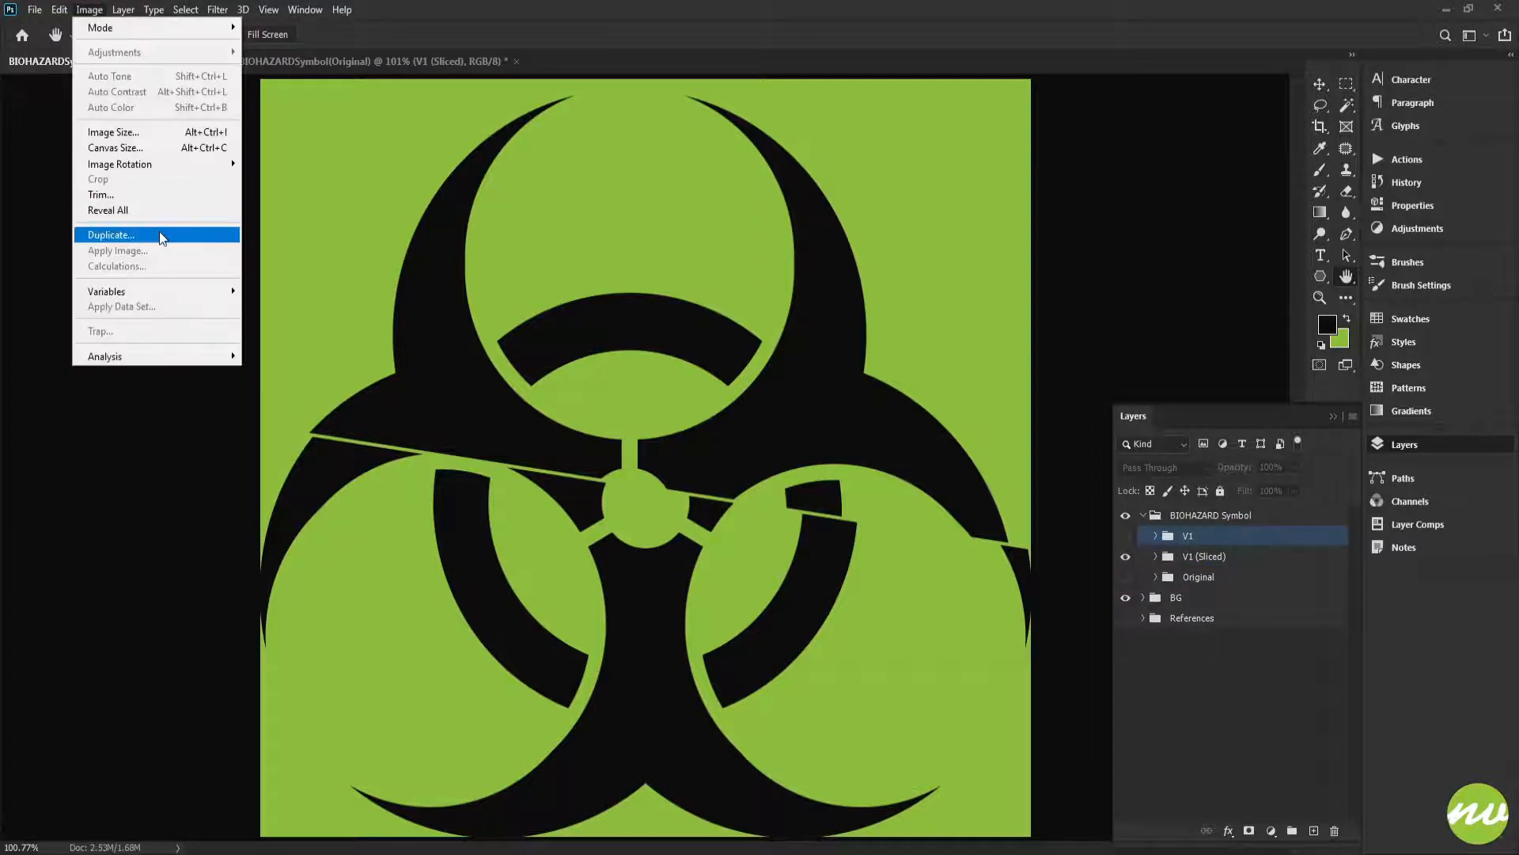
click(118, 235)
double_click(742, 308)
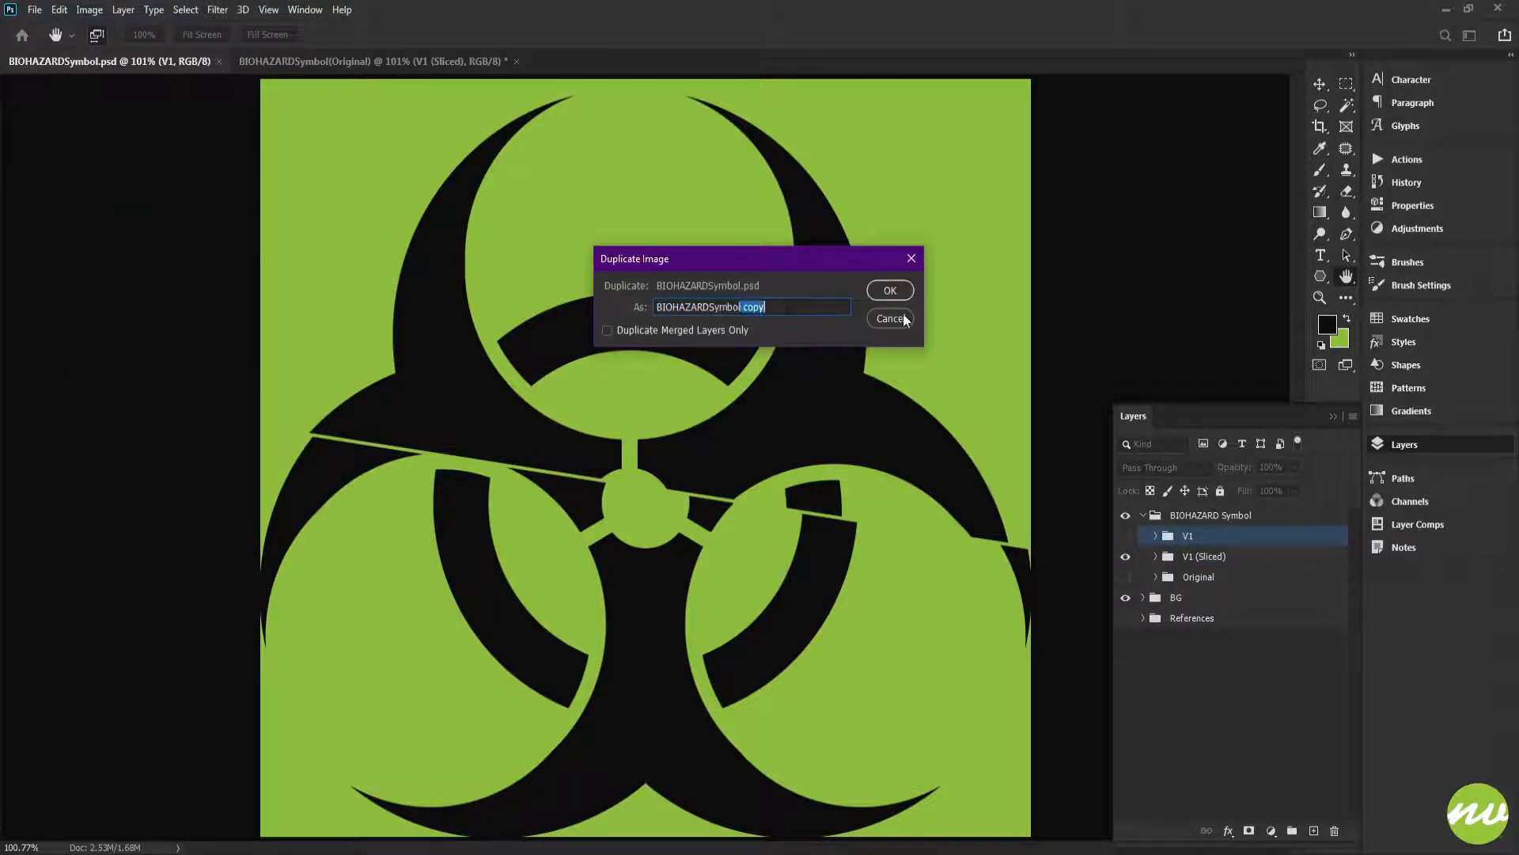
text((V1)
key(Return)
Duplicate the source document under the name BIOHAZARDSymbol(V1Sliced) and close BIOHAZARDSymbol.psd
click(132, 63)
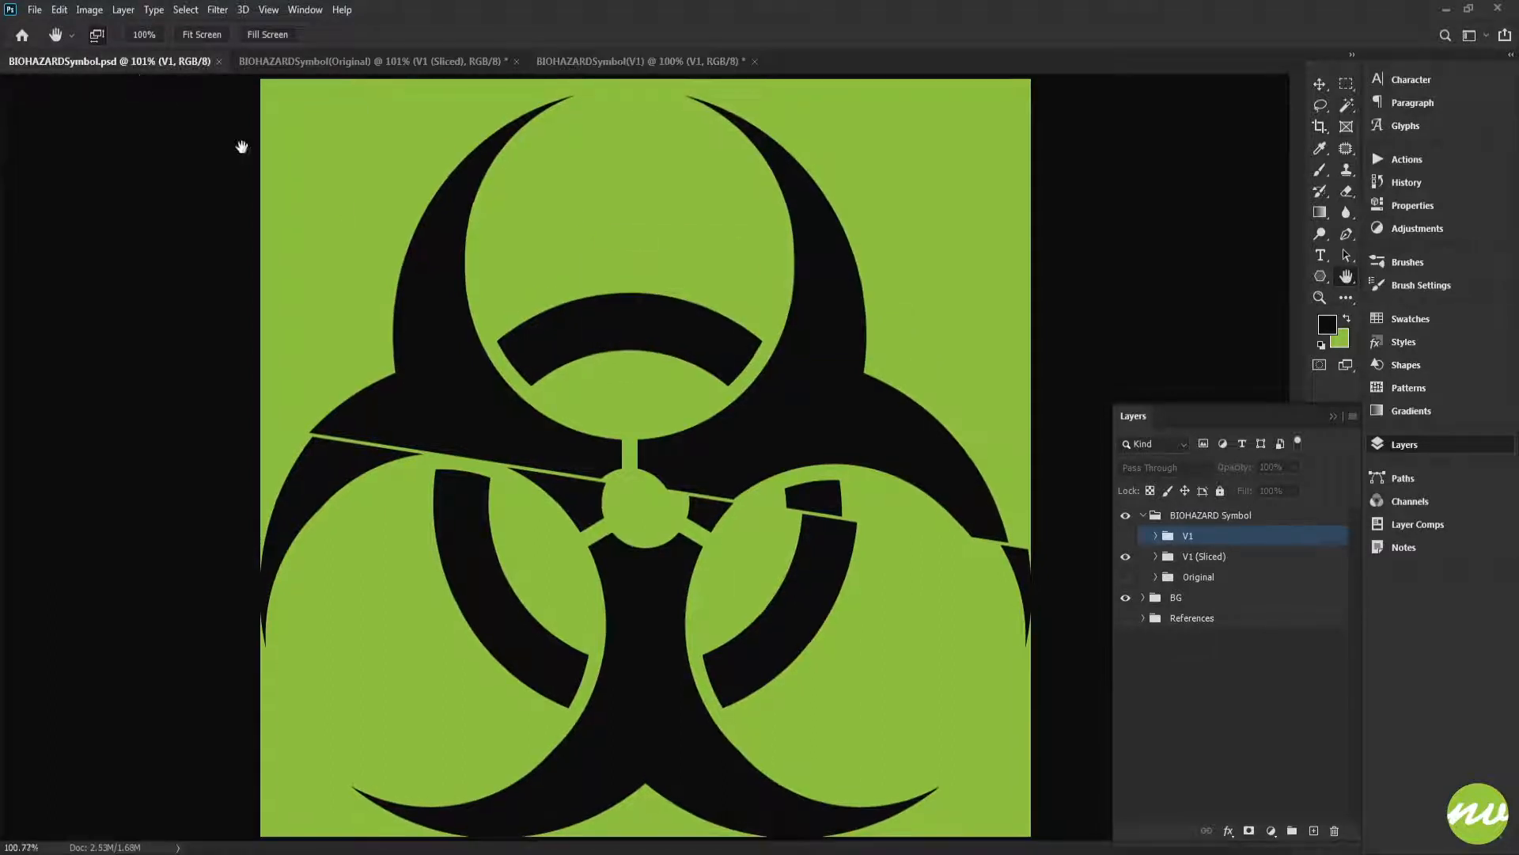
double_click(1204, 556)
key(ctrl+c)
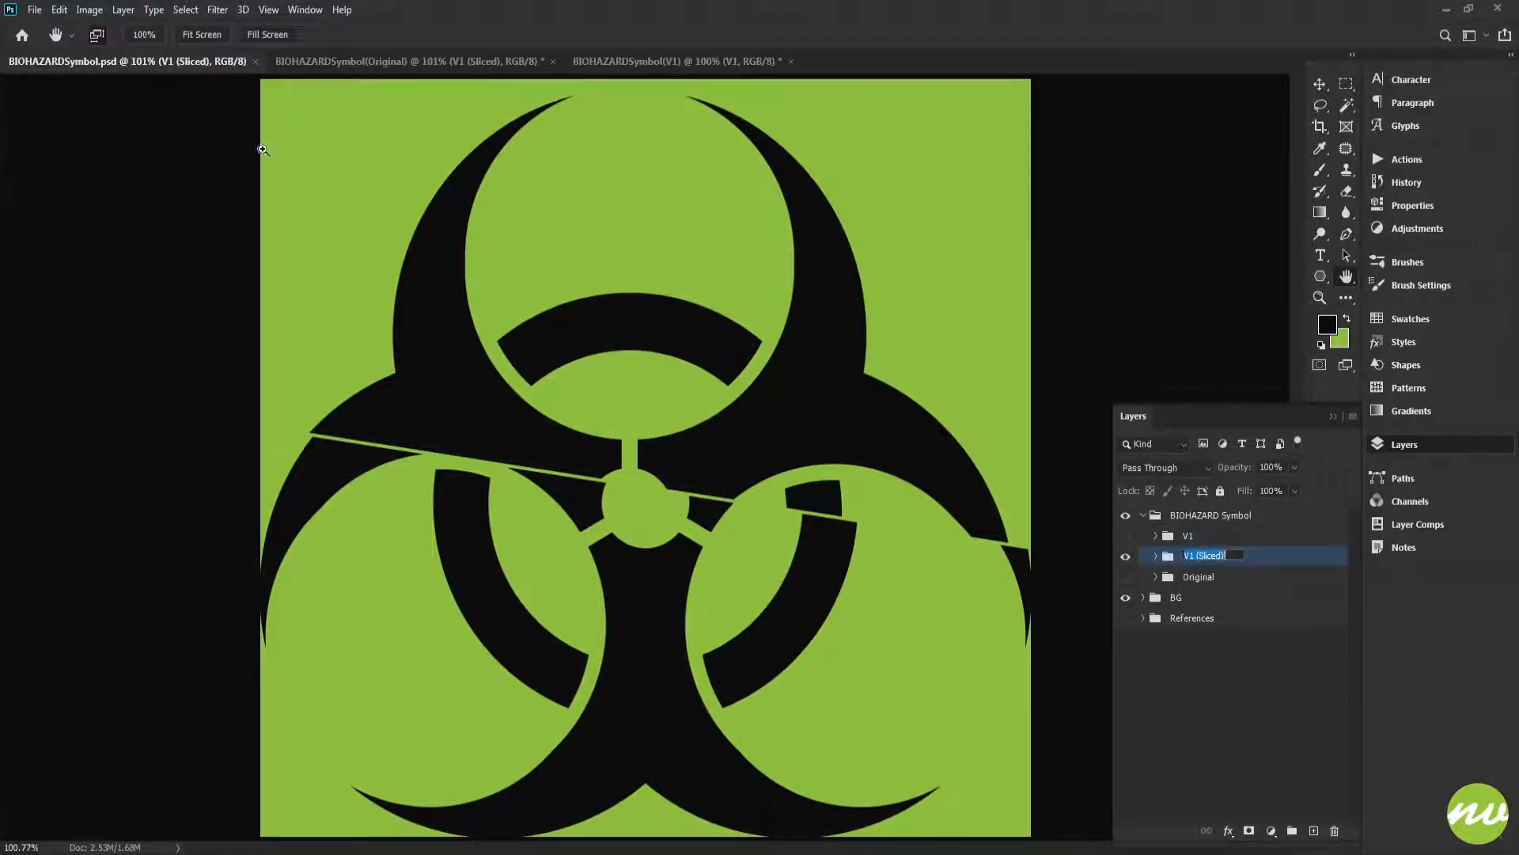
click(90, 9)
click(103, 230)
drag(742, 307, 975, 262)
text(()
key(ctrl+v)
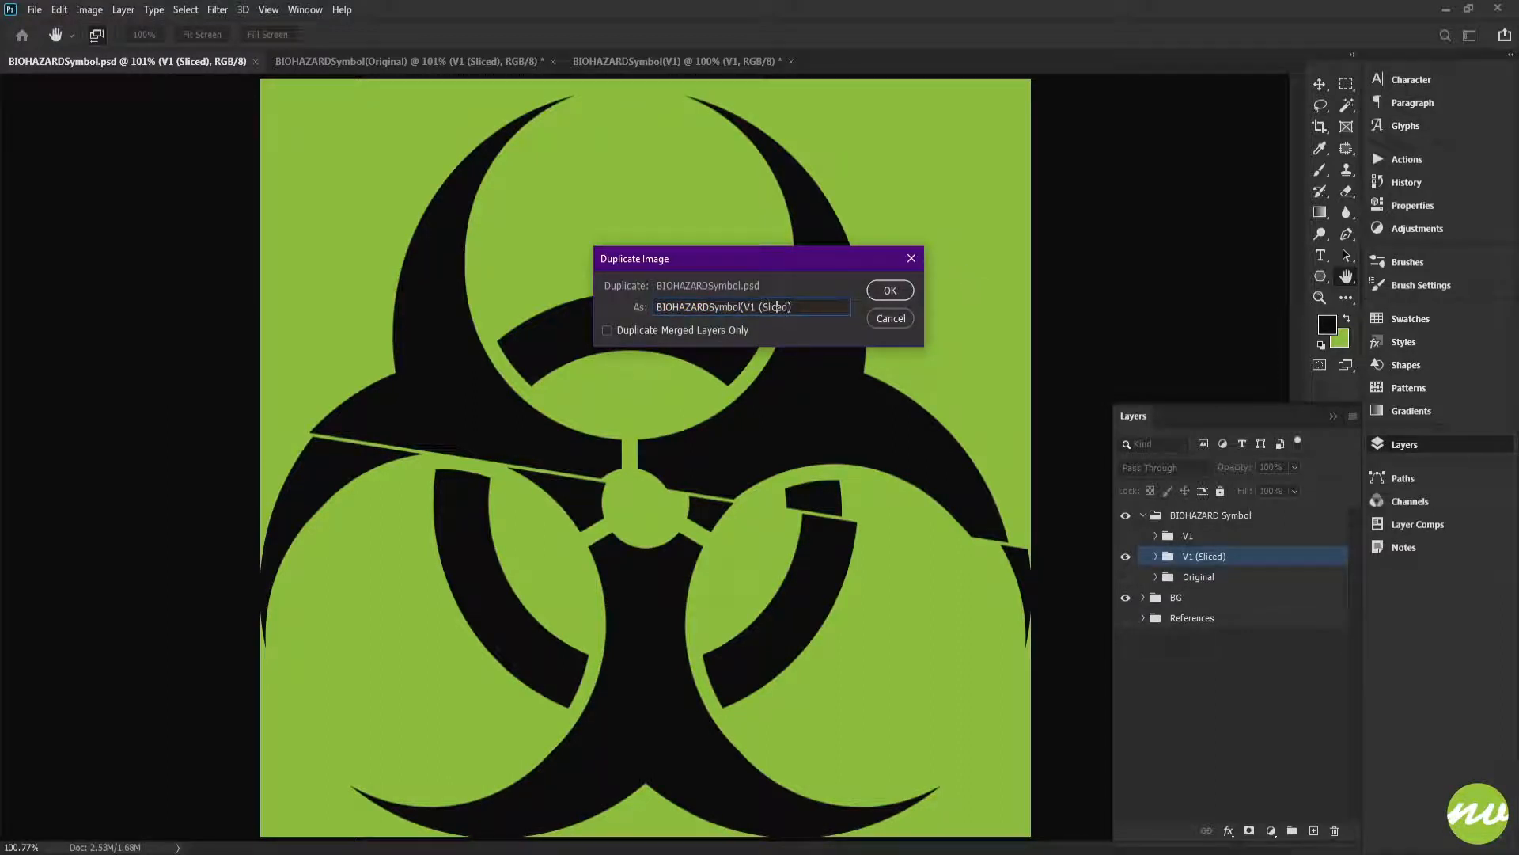
key(BackSpace)
key(BackSpace)
key(Return)
click(242, 64)
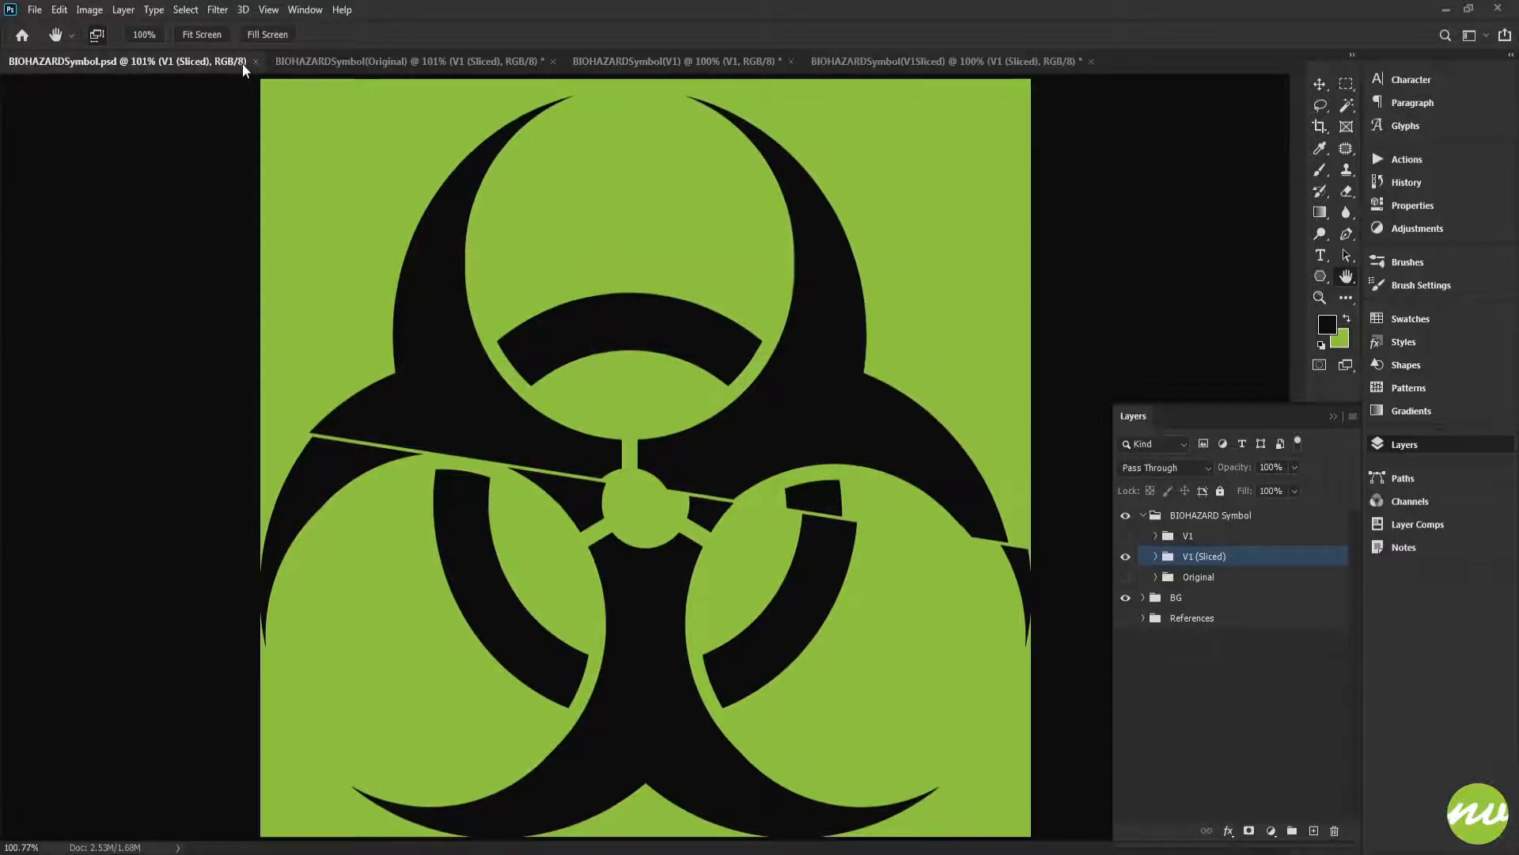
click(256, 62)
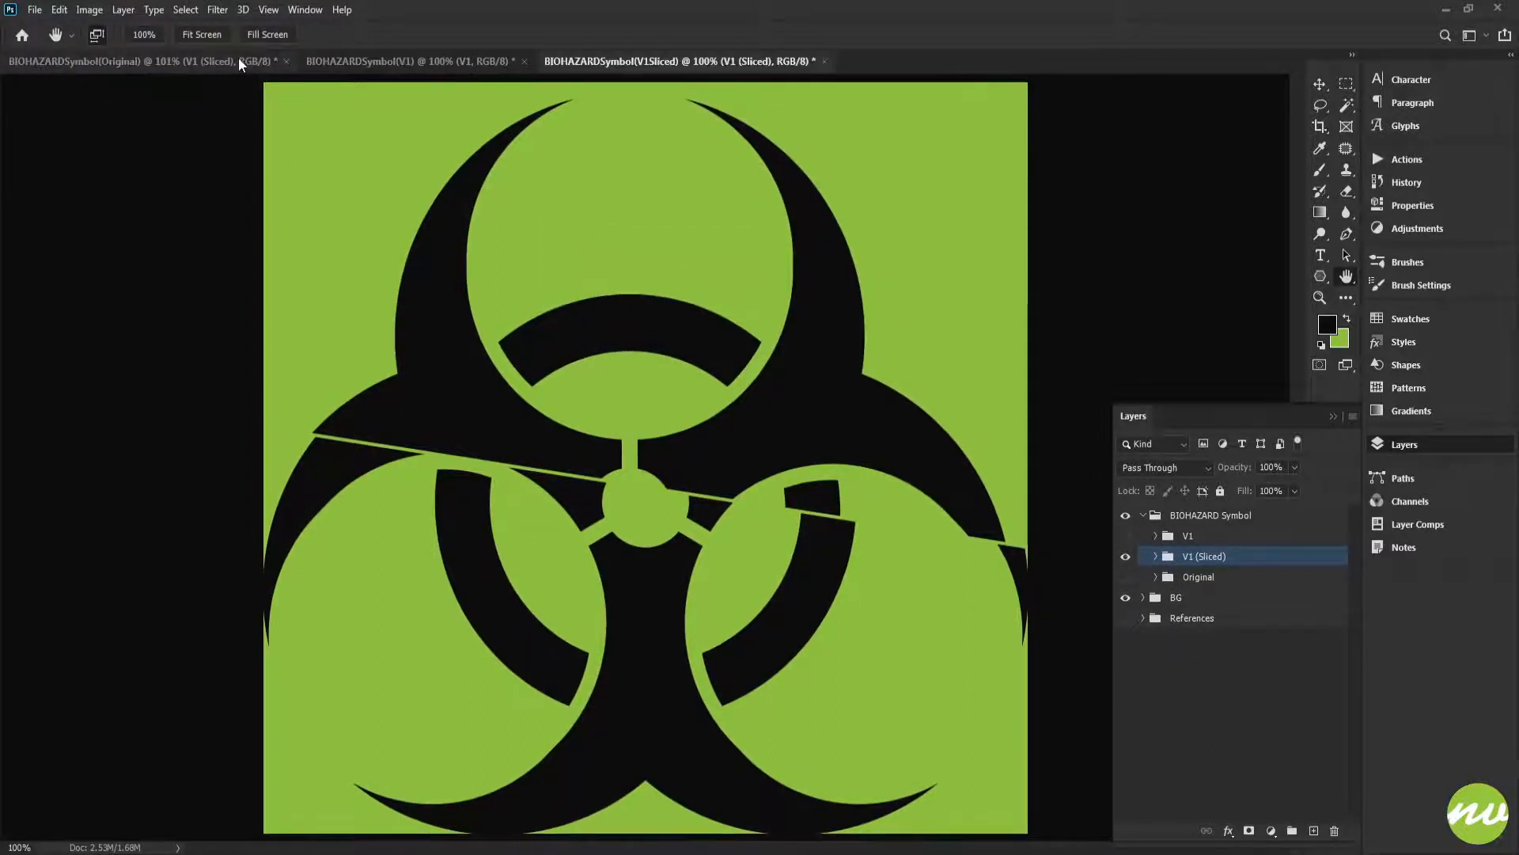
In the BIOHAZARDSymbol(Original) copy, delete the V1 and V1 (Sliced) groups, and show and expand the Original group
click(239, 58)
click(1186, 543)
key(Delete)
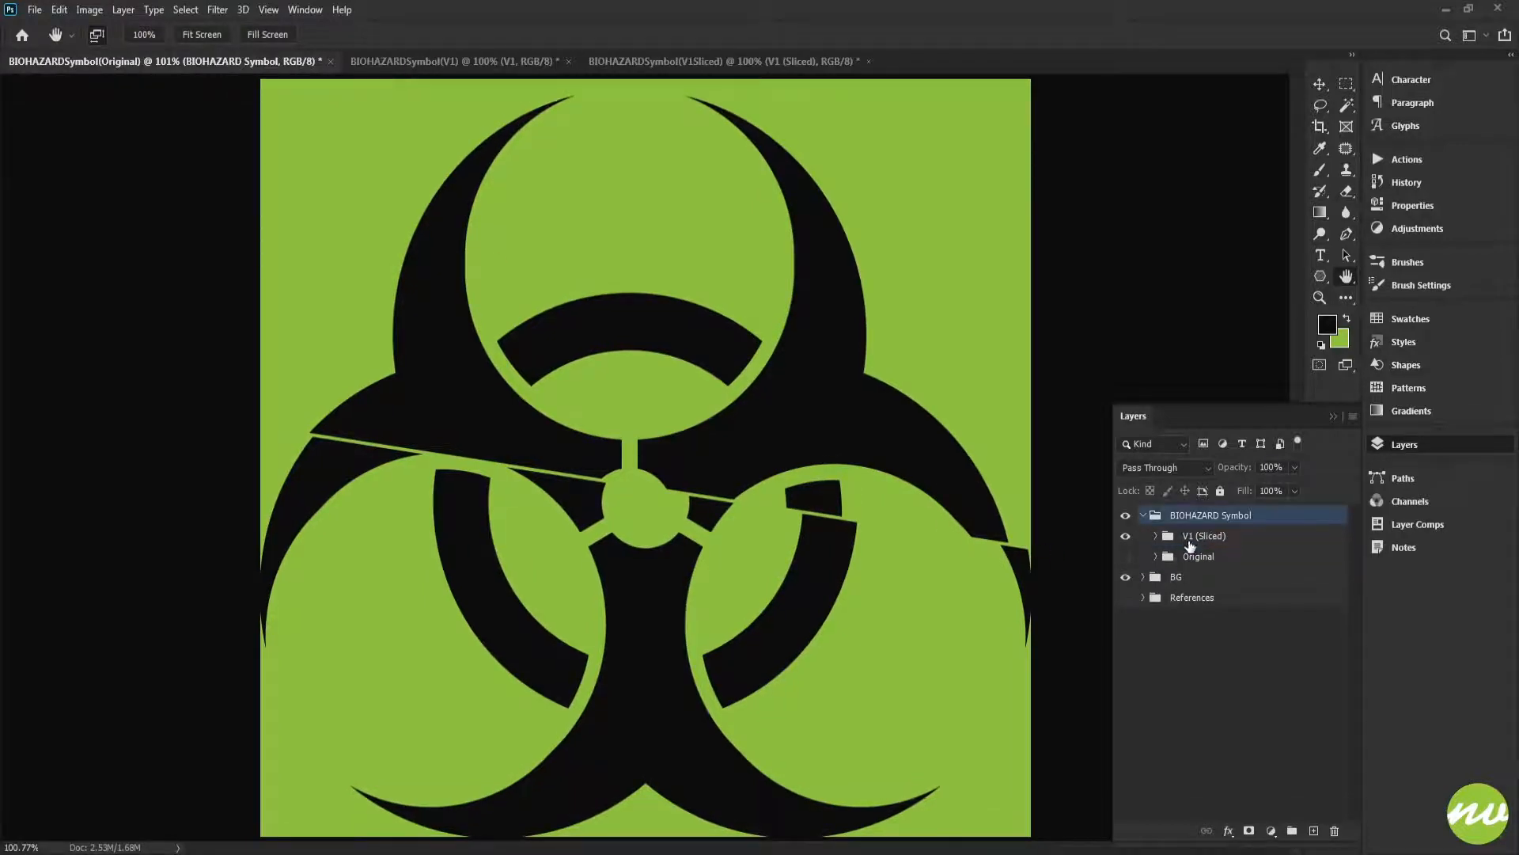
click(1189, 545)
key(Delete)
click(1125, 536)
click(1156, 536)
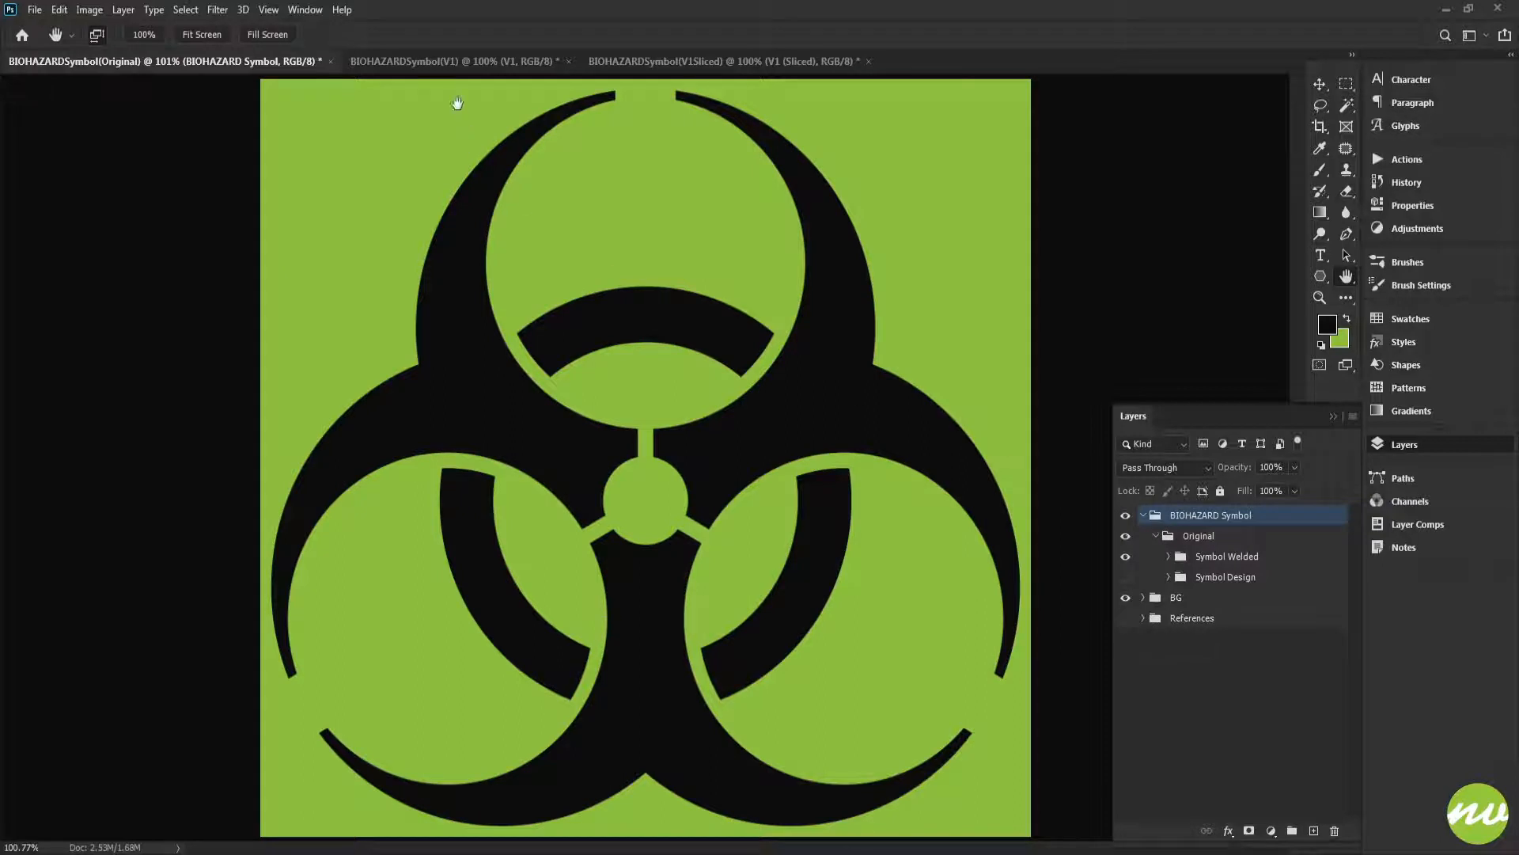
In the BIOHAZARDSymbol(V1) copy, delete the V1 (Sliced) and Original groups, and show and expand the V1 group
click(455, 61)
click(1125, 536)
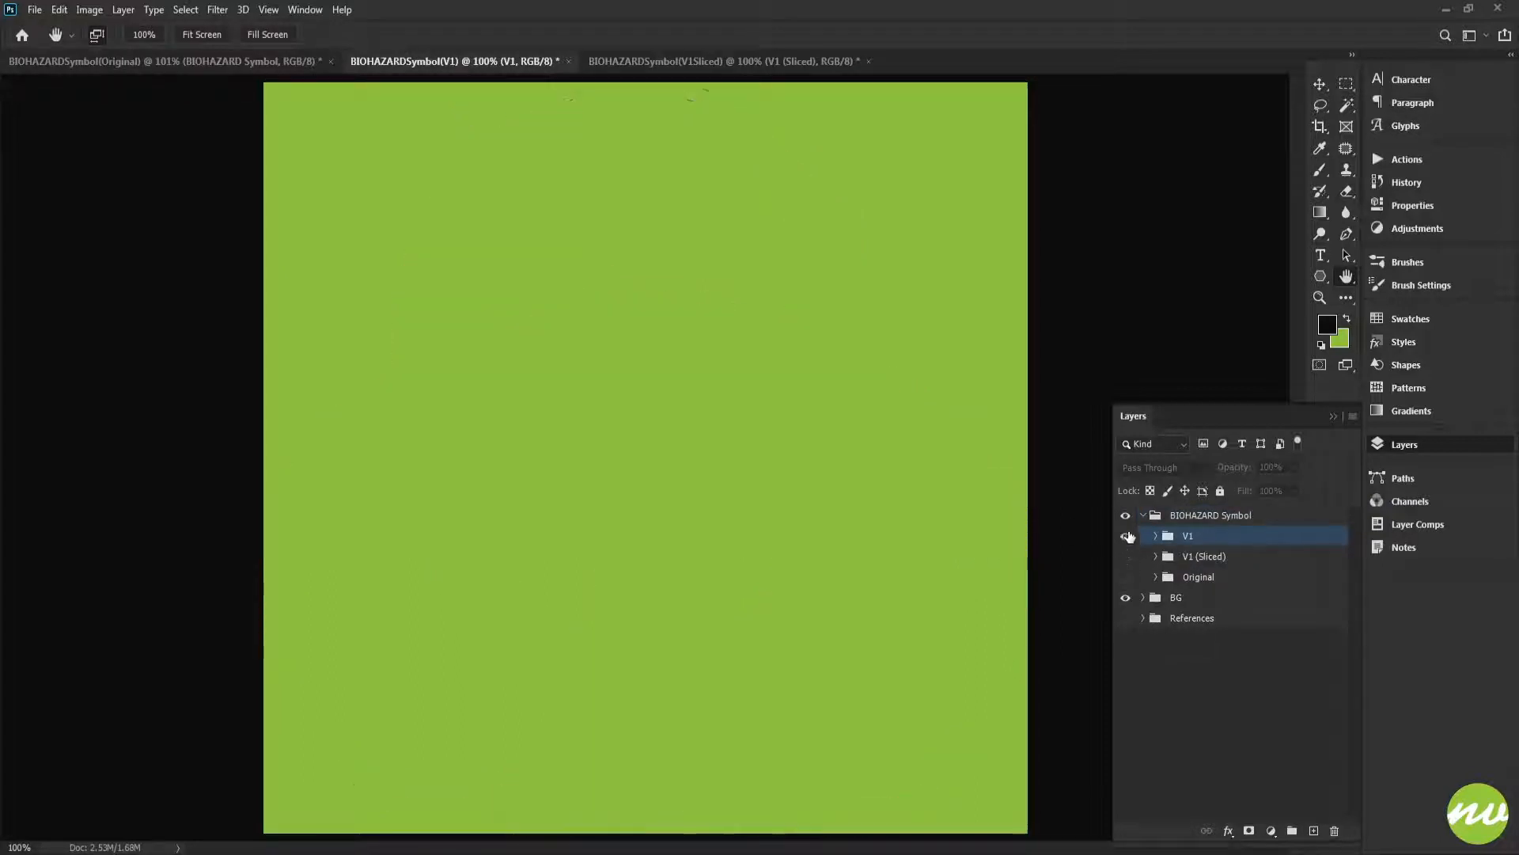
click(1125, 536)
click(1189, 556)
key(Delete)
click(1189, 556)
key(Delete)
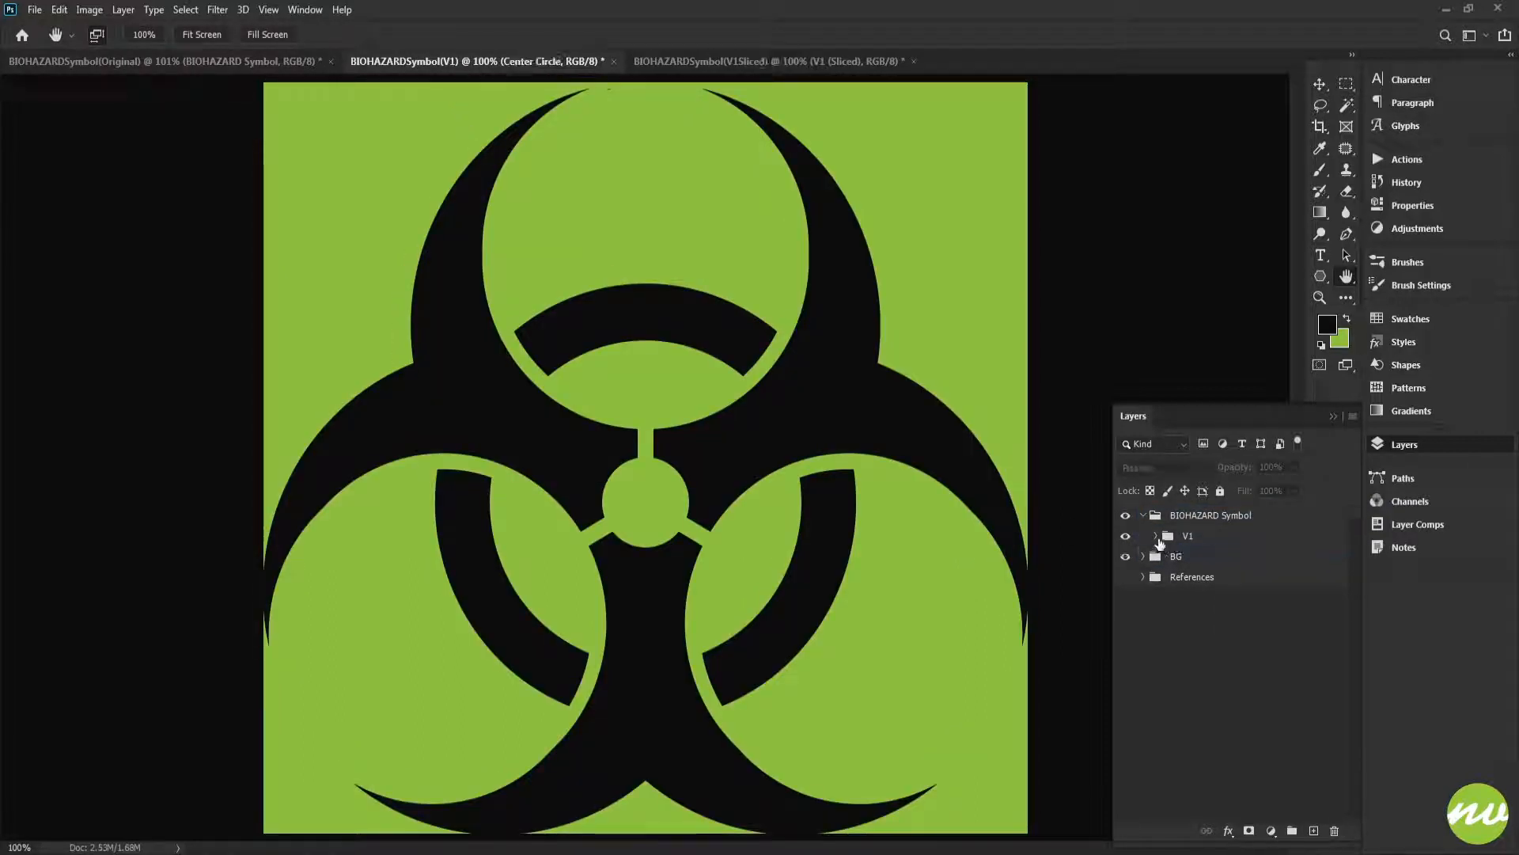
click(1155, 536)
click(1194, 520)
In the BIOHAZARDSymbol(V1Sliced) copy, delete the V1 and Original groups and expand the V1 (Sliced) group
click(780, 63)
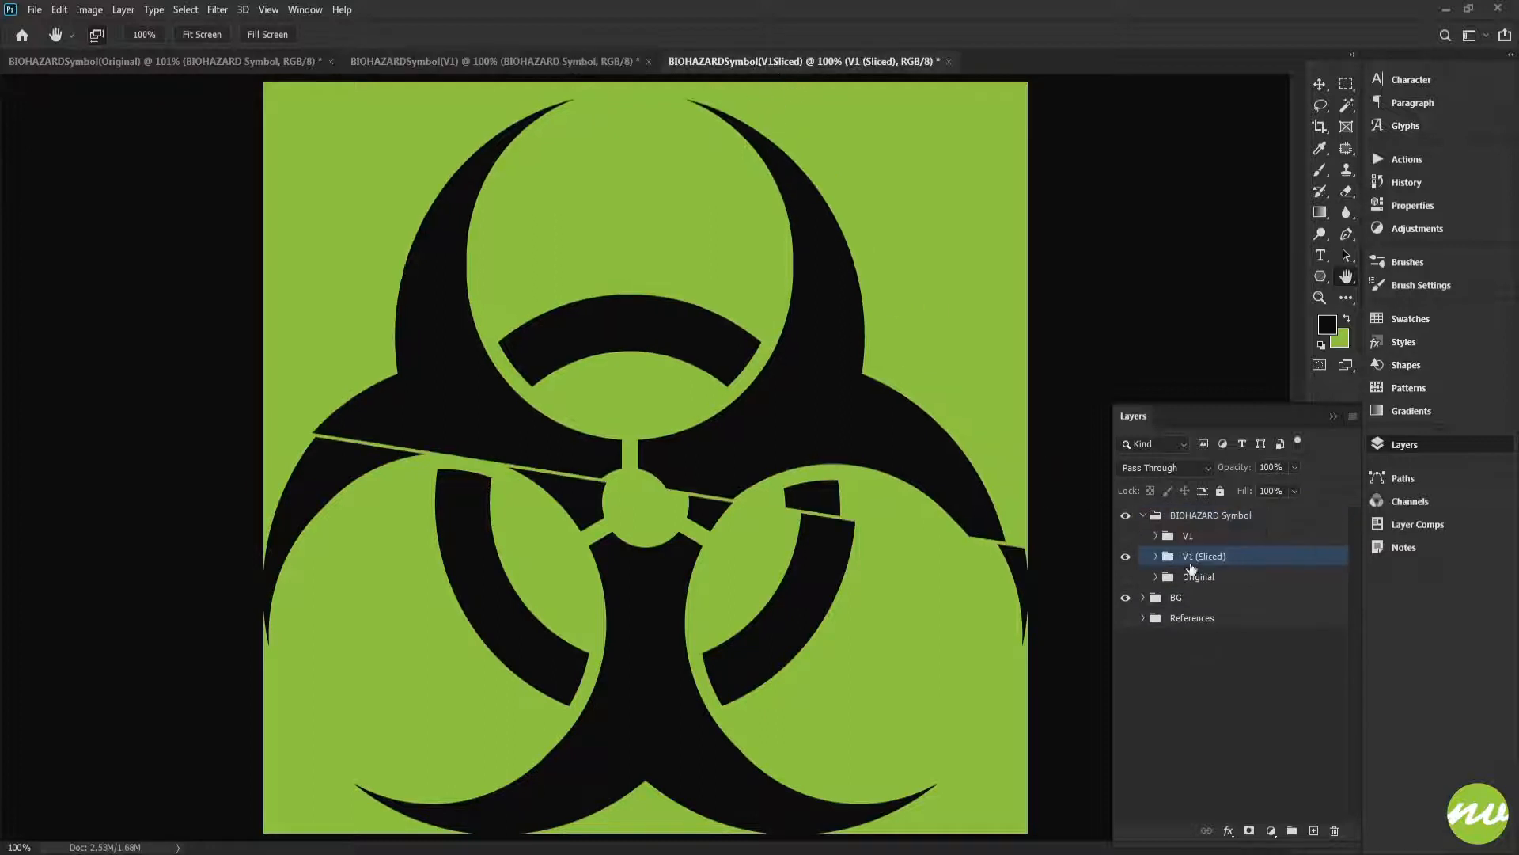
click(1191, 538)
key(Delete)
click(1187, 558)
key(Delete)
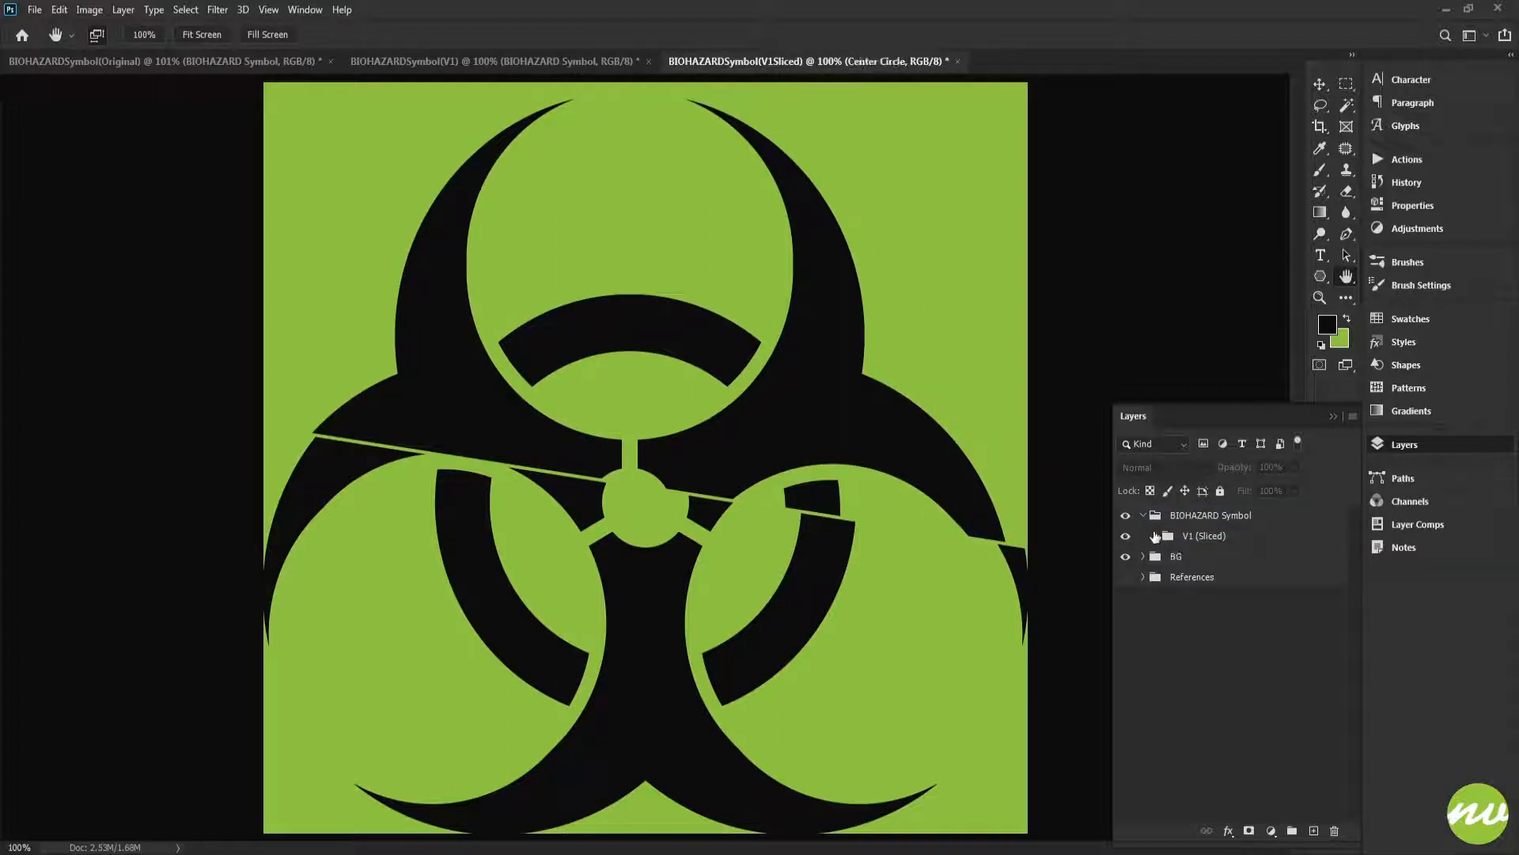
click(1155, 536)
click(1210, 515)
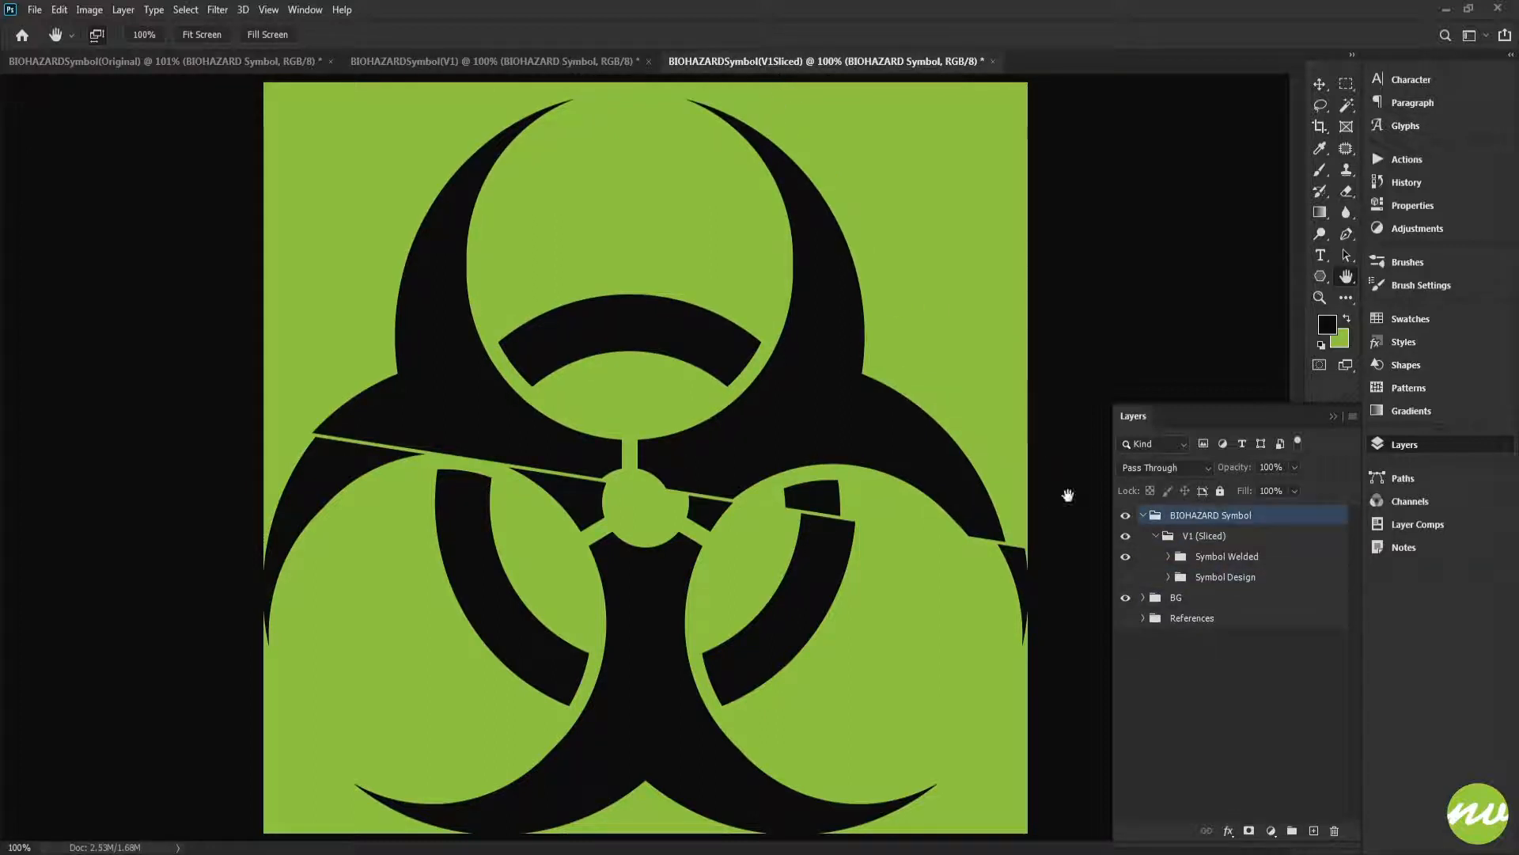
Save the Original copy on the computer as the Photoshop file BIOHAZARDSymbol(Original).psd
click(314, 70)
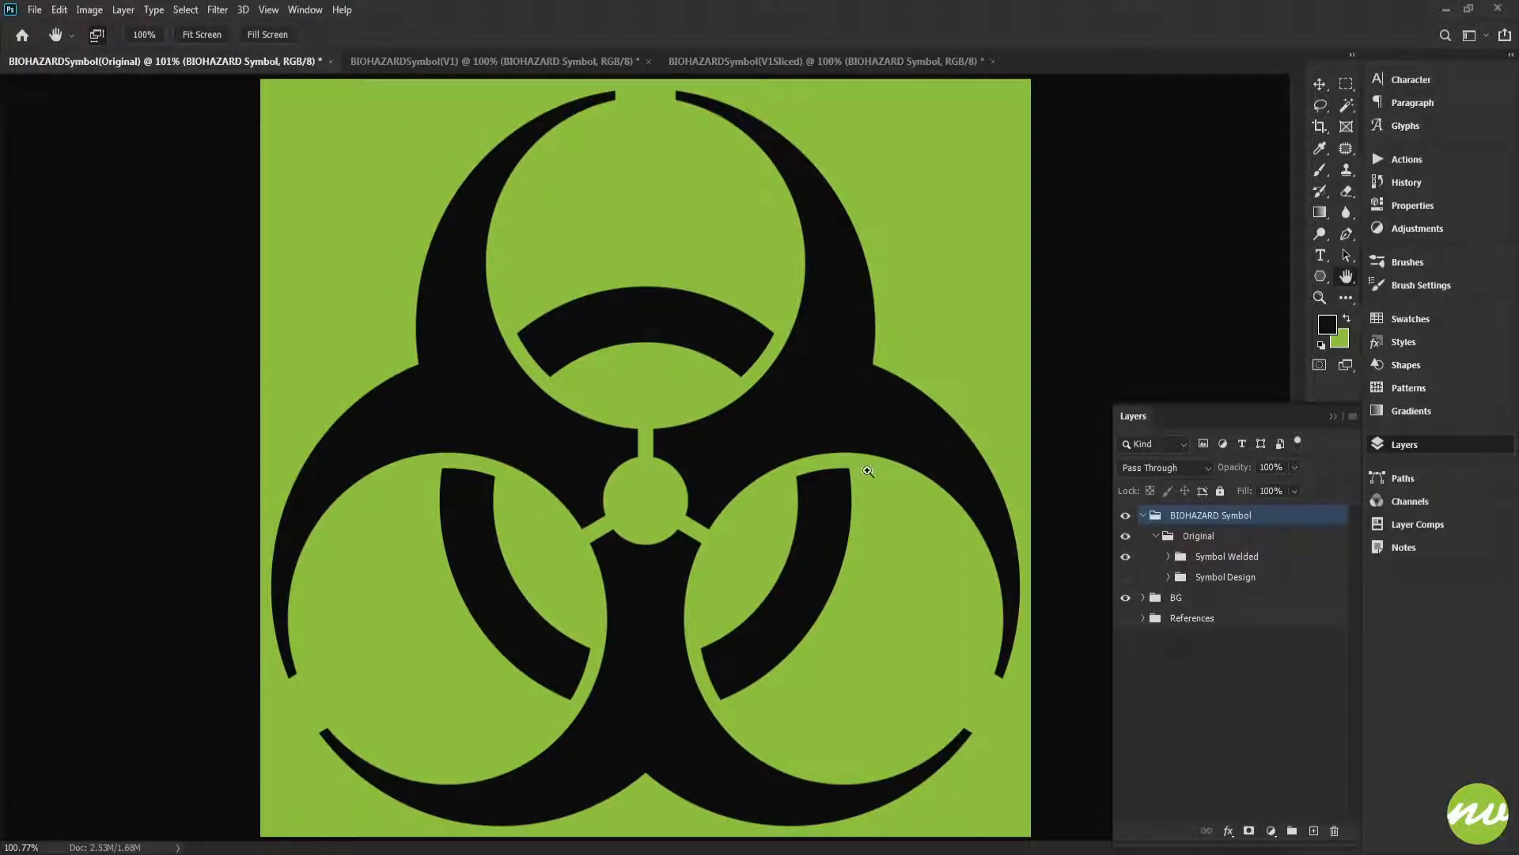
key(ctrl+s)
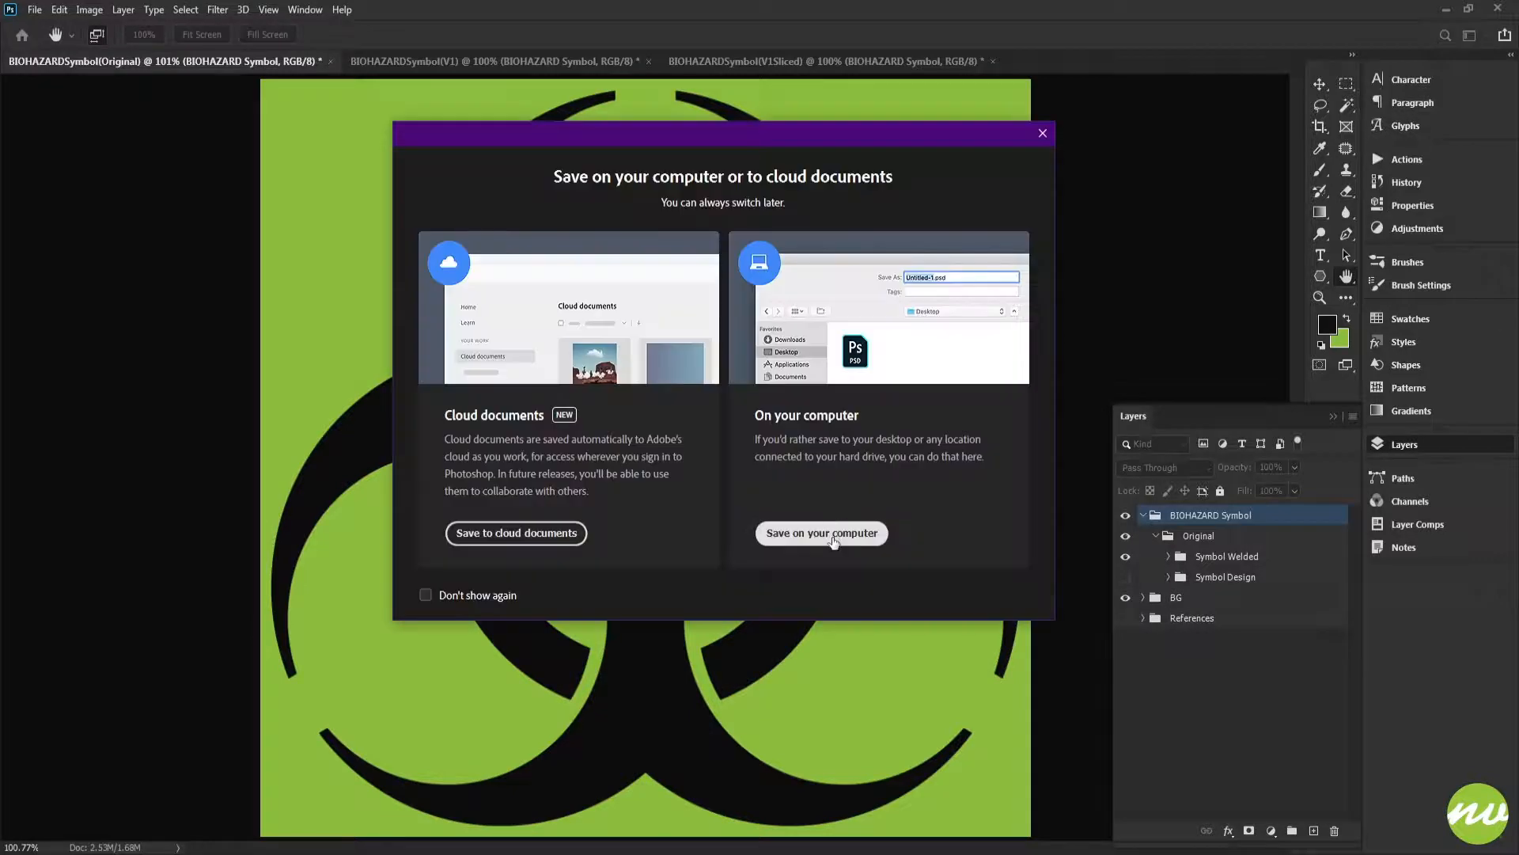
click(830, 533)
click(337, 539)
key(Return)
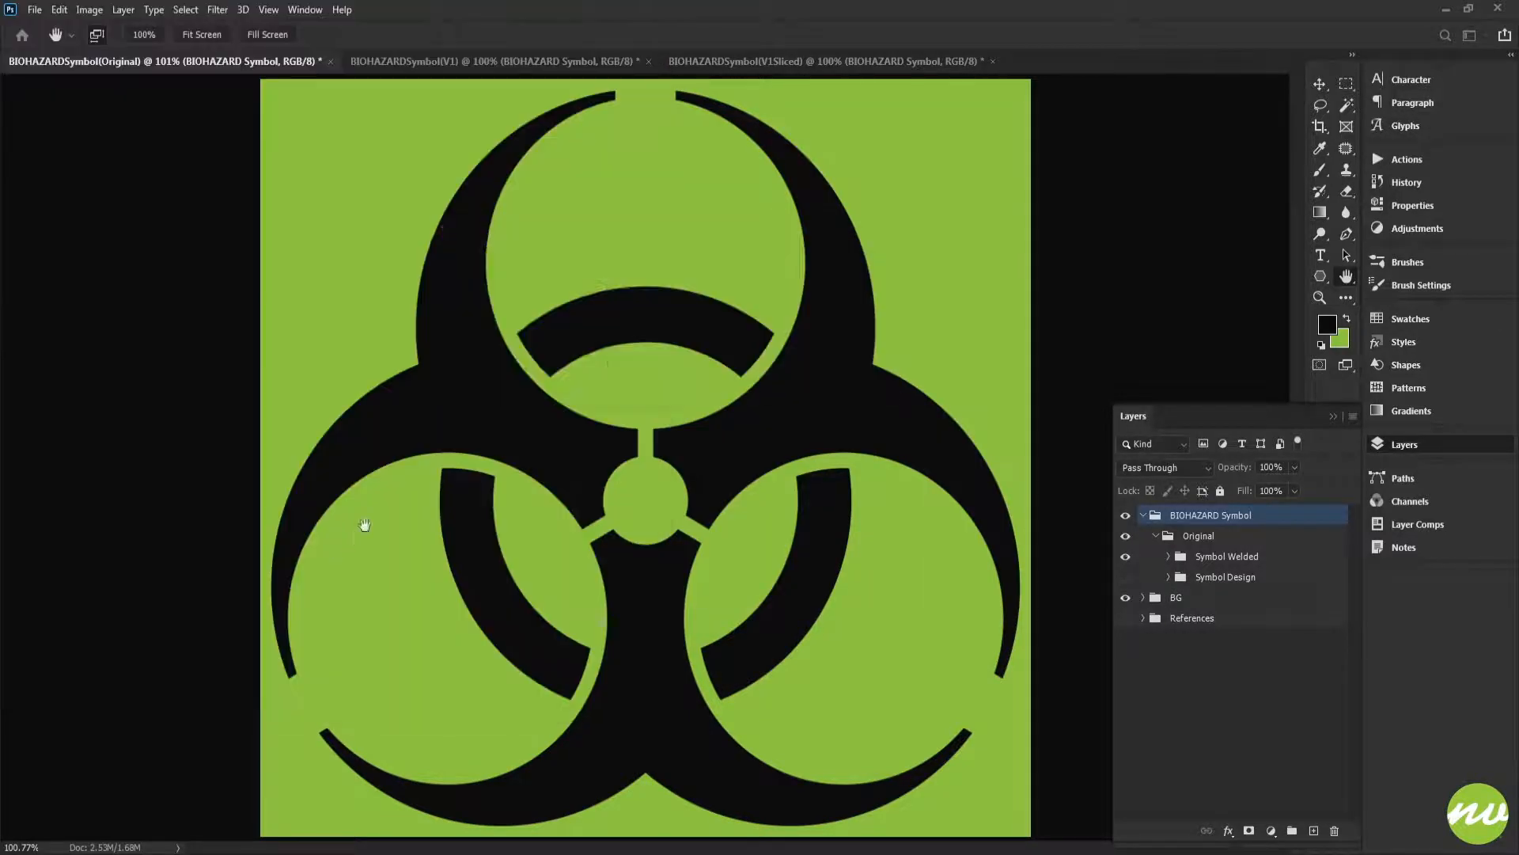
Save a JPEG version of BIOHAZARDSymbol(Original) in the Previews folder
key(ctrl+shift+s)
click(806, 535)
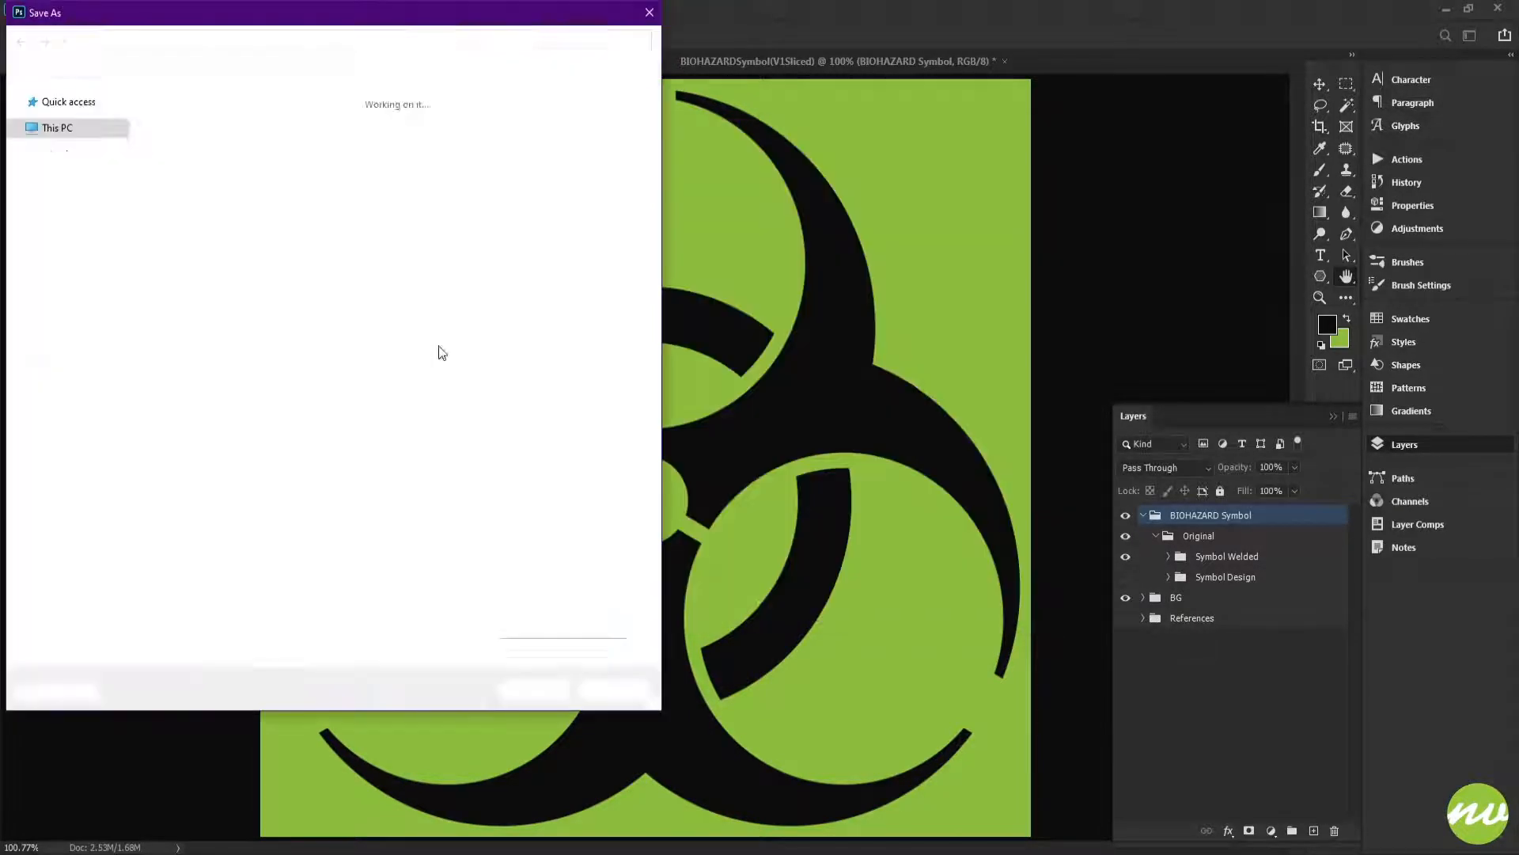
double_click(181, 120)
click(380, 560)
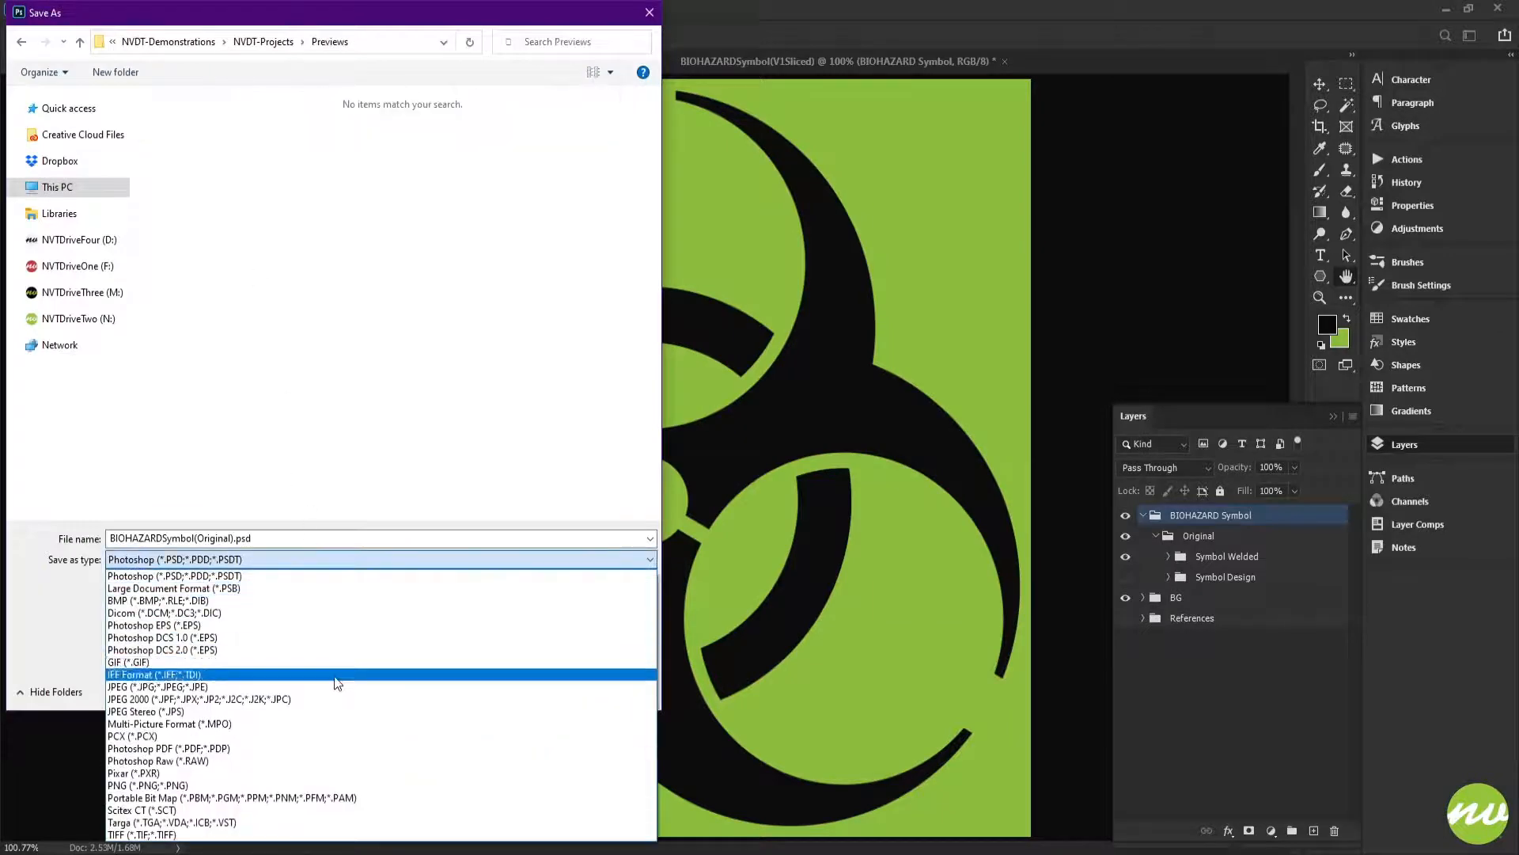
click(358, 668)
click(533, 688)
Save the V1 copy on the computer as the Photoshop file BIOHAZARDSymbol(V1).psd
click(366, 63)
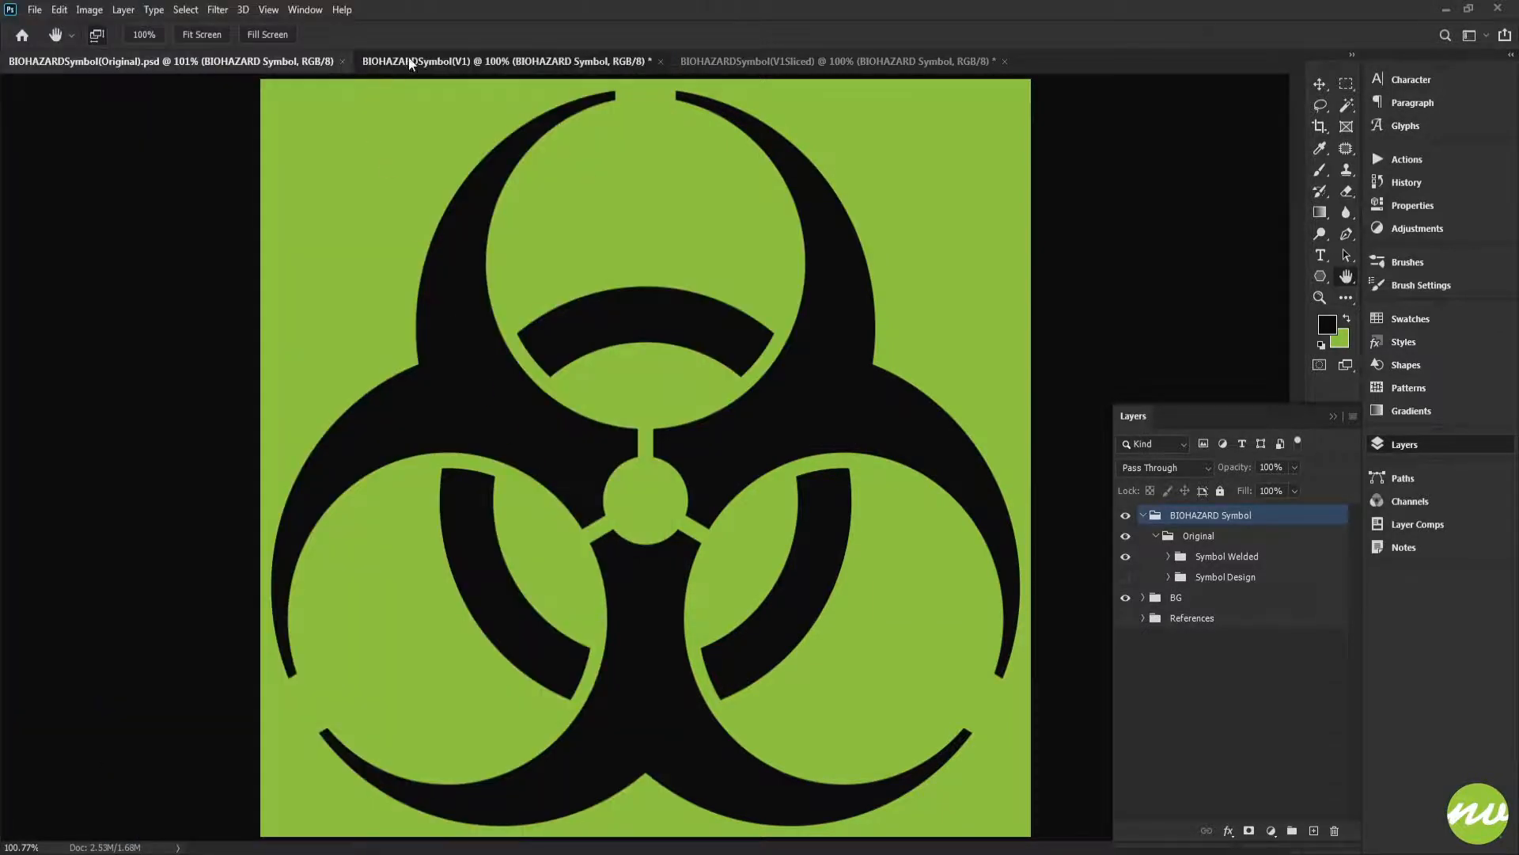
key(ctrl+shift+s)
click(823, 531)
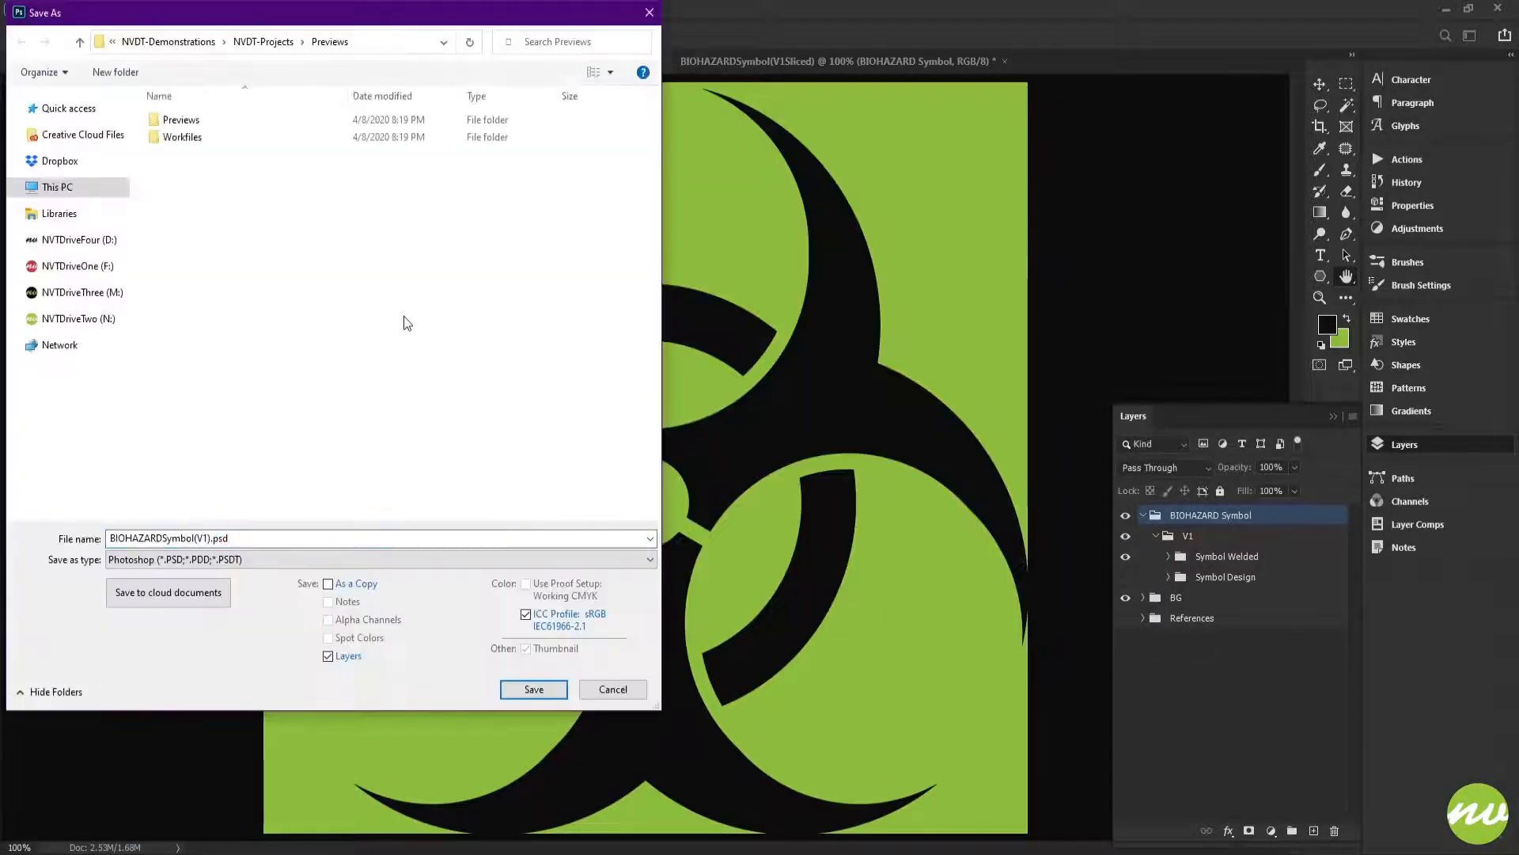
key(Return)
key(Return)
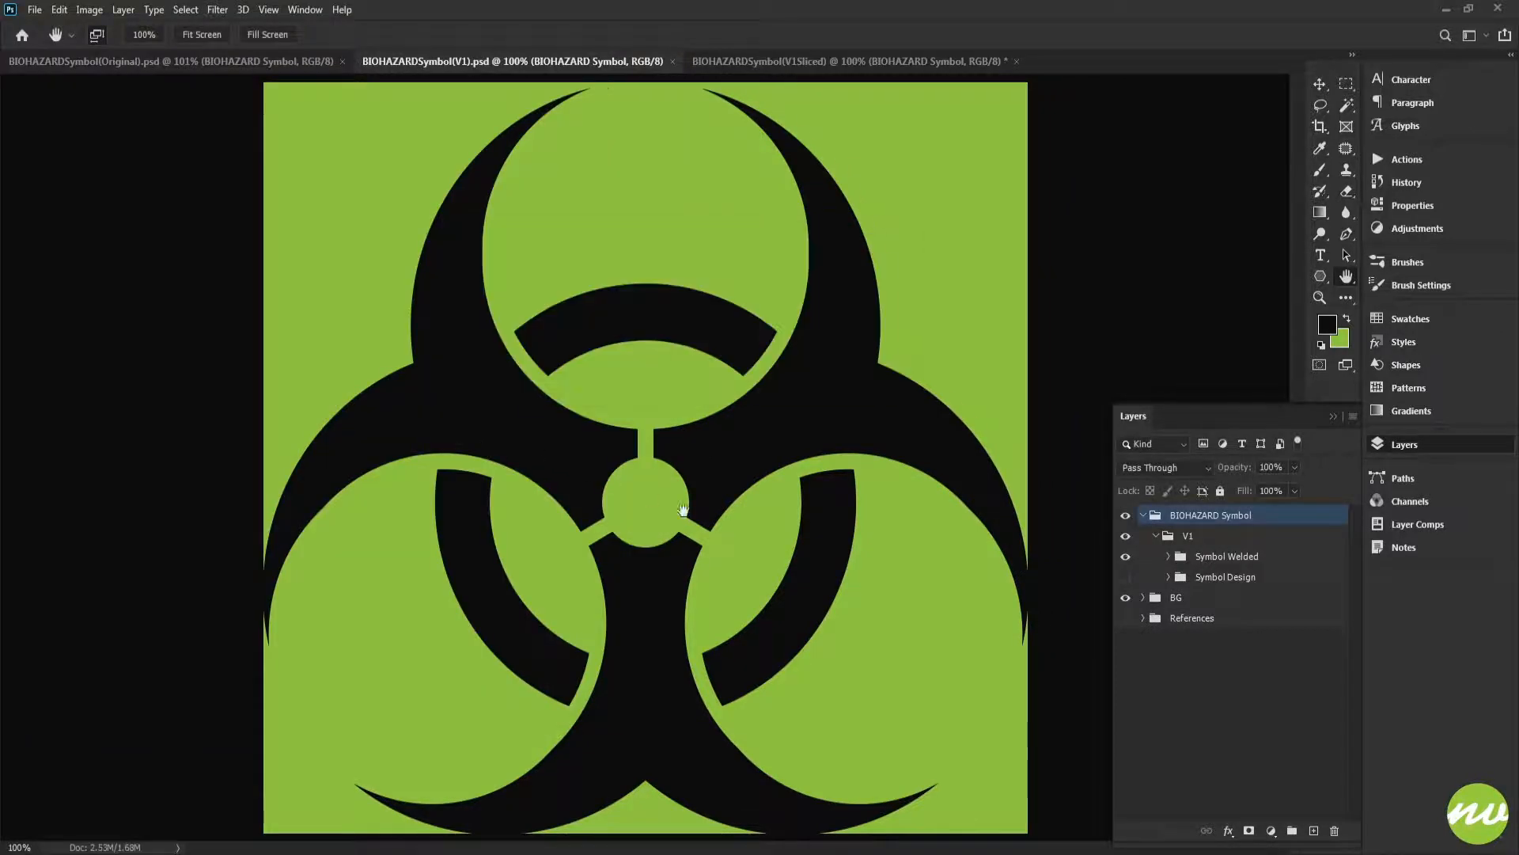
Save a JPEG version of BIOHAZARDSymbol(V1) in the Previews folder at quality 12
key(ctrl+shift+s)
click(790, 535)
click(263, 41)
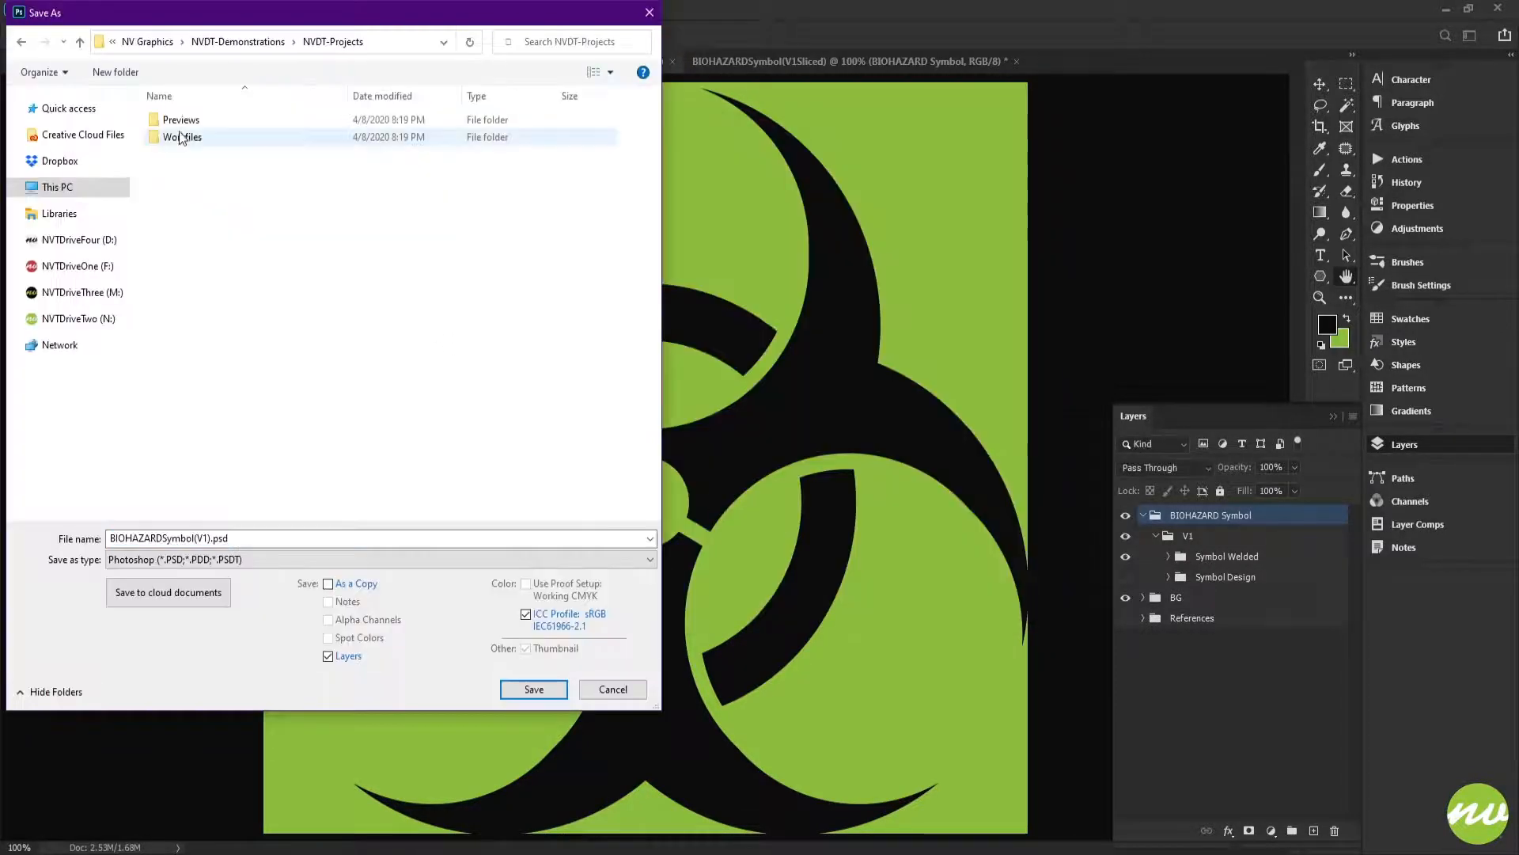
double_click(176, 119)
click(324, 559)
click(334, 685)
key(Return)
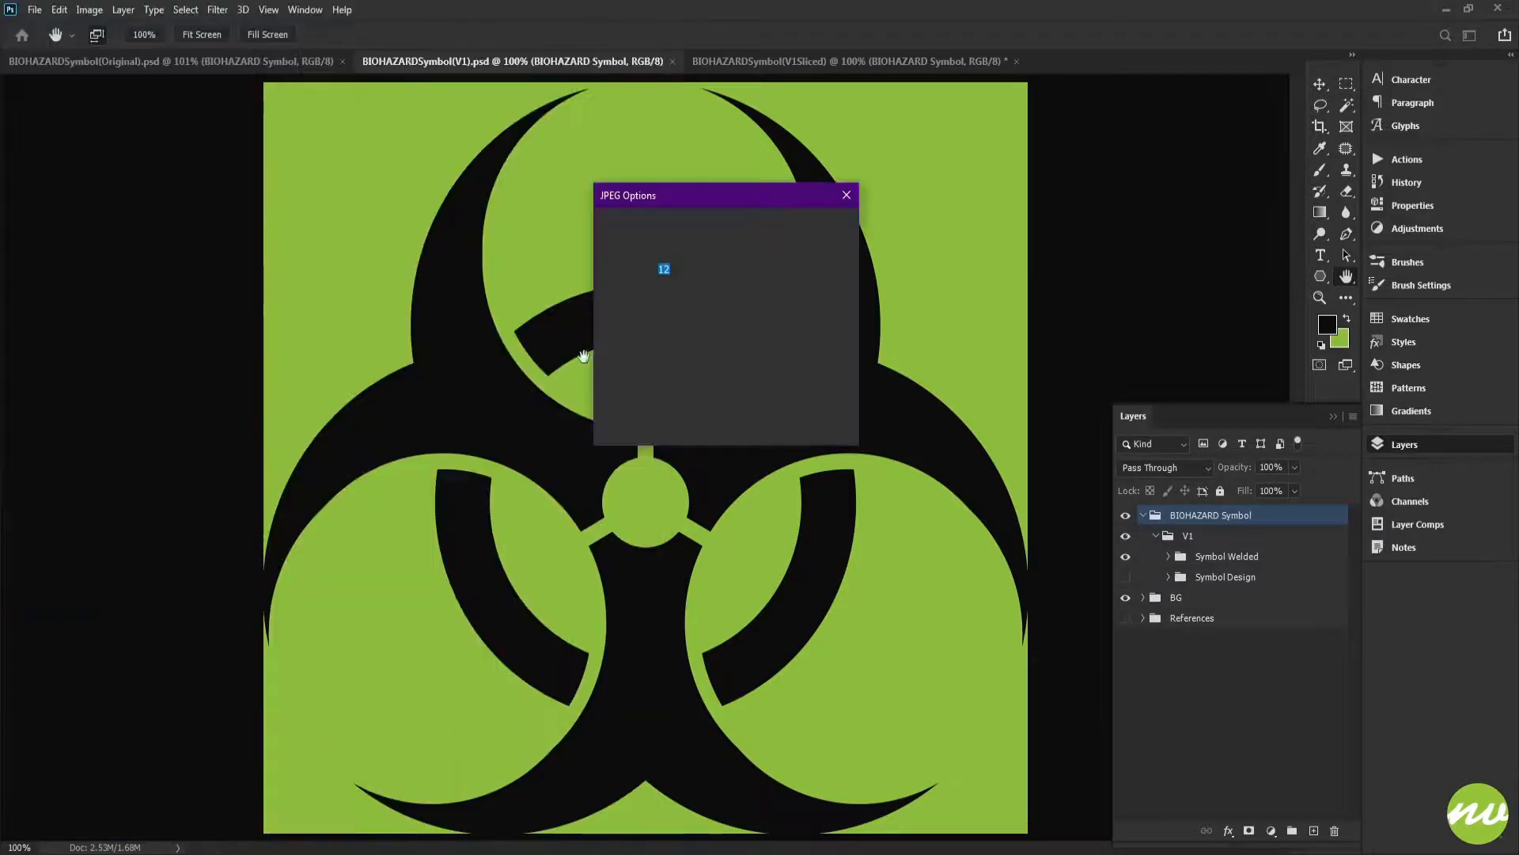
key(Return)
Save the sliced copy on the computer as BIOHAZARDSymbol(V1Sliced).psd in the Workfiles folder
click(804, 60)
key(ctrl+shift+s)
click(790, 535)
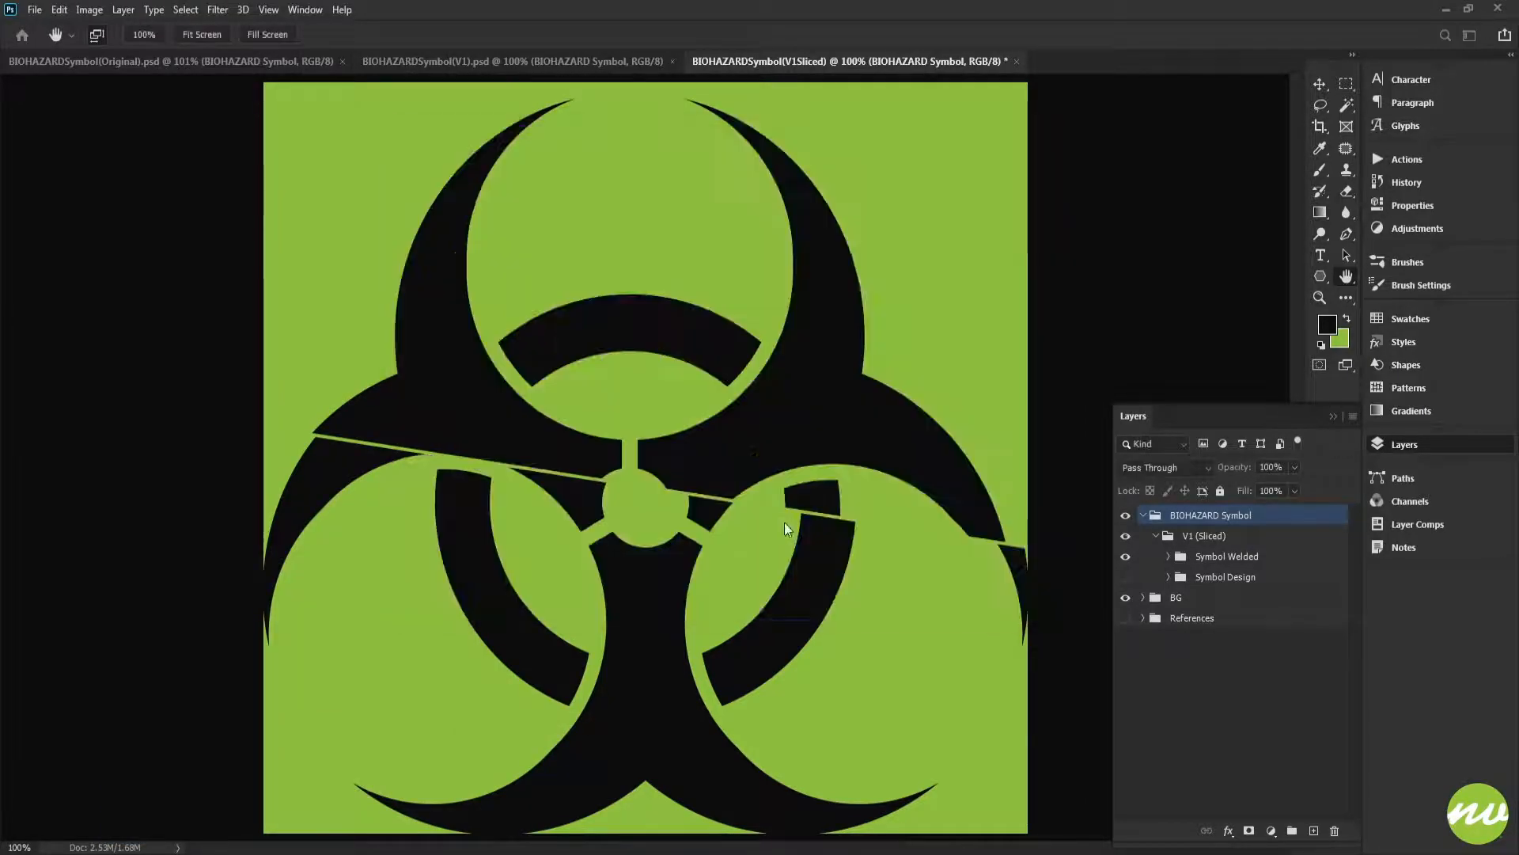
key(alt+Up)
key(Return)
key(Return)
Save a JPEG version of BIOHAZARDSymbol(V1Sliced) in the Previews folder
key(ctrl+shift+s)
click(800, 533)
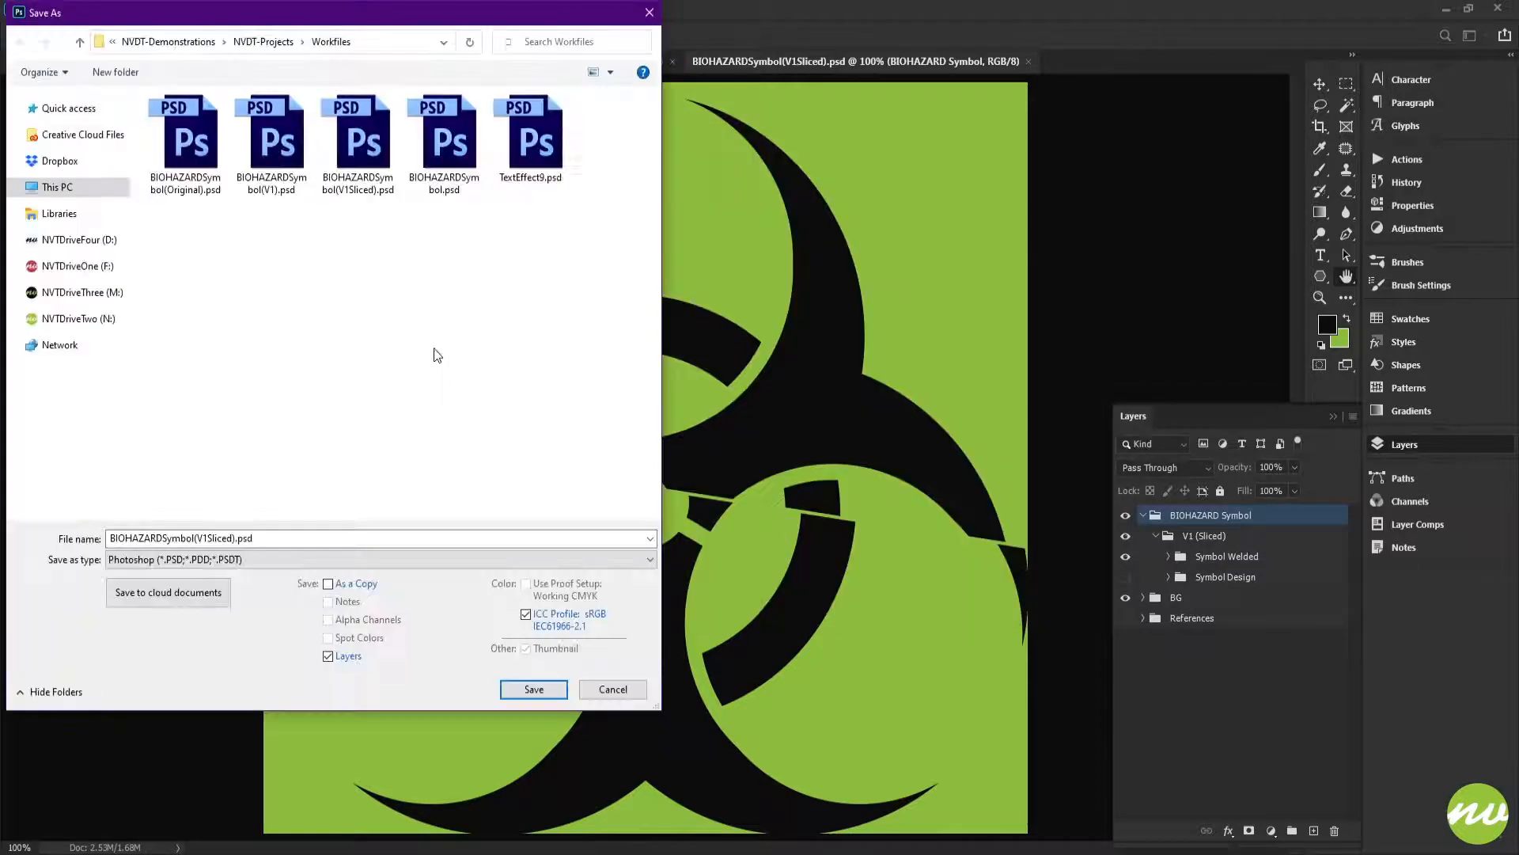
key(alt+Up)
key(Up)
key(Return)
click(345, 559)
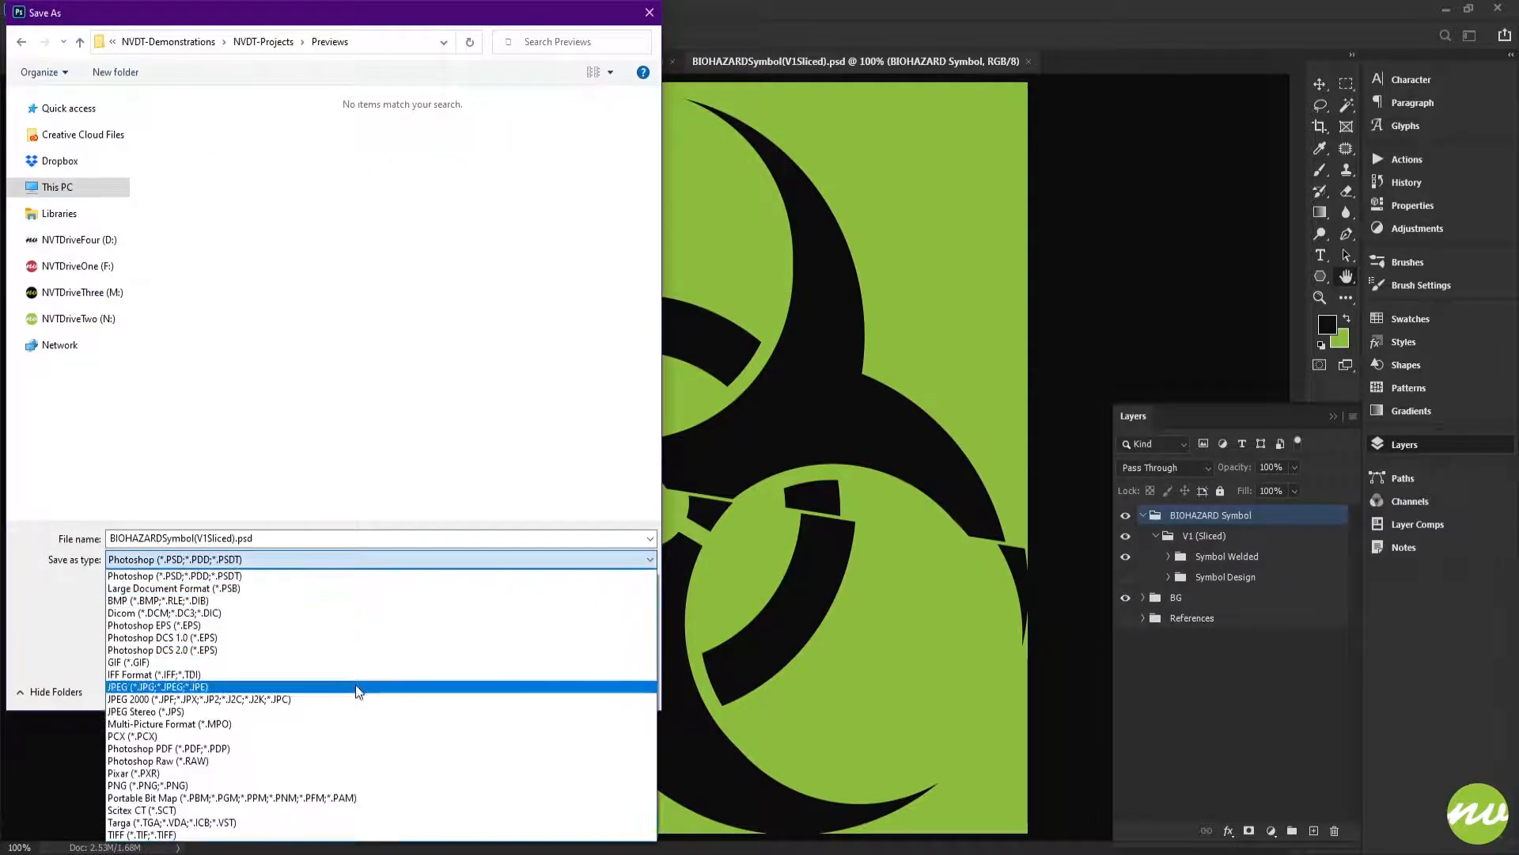
click(355, 686)
key(Return)
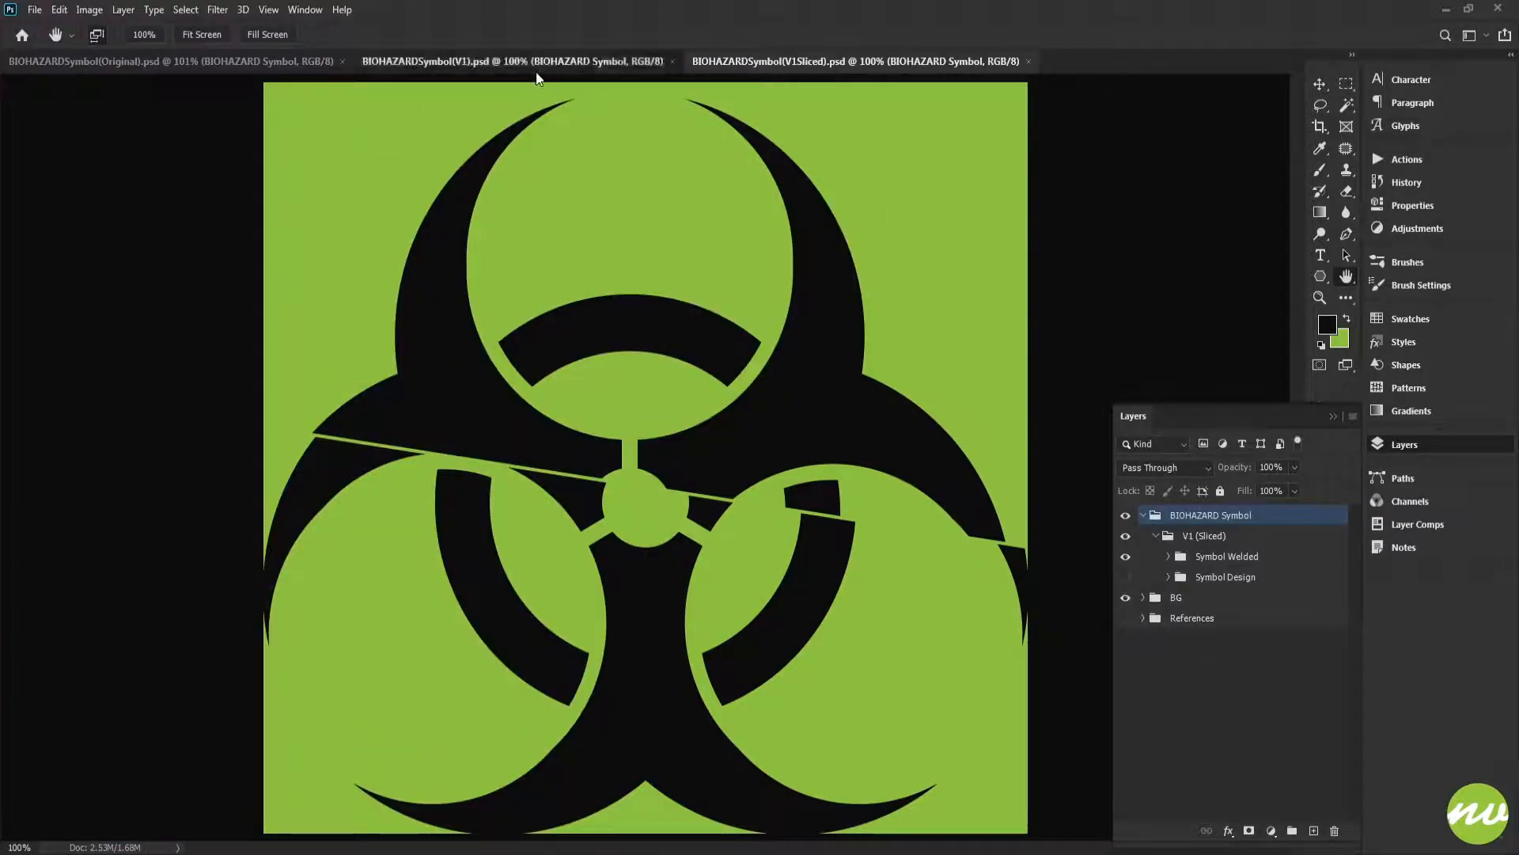
click(643, 63)
click(1001, 64)
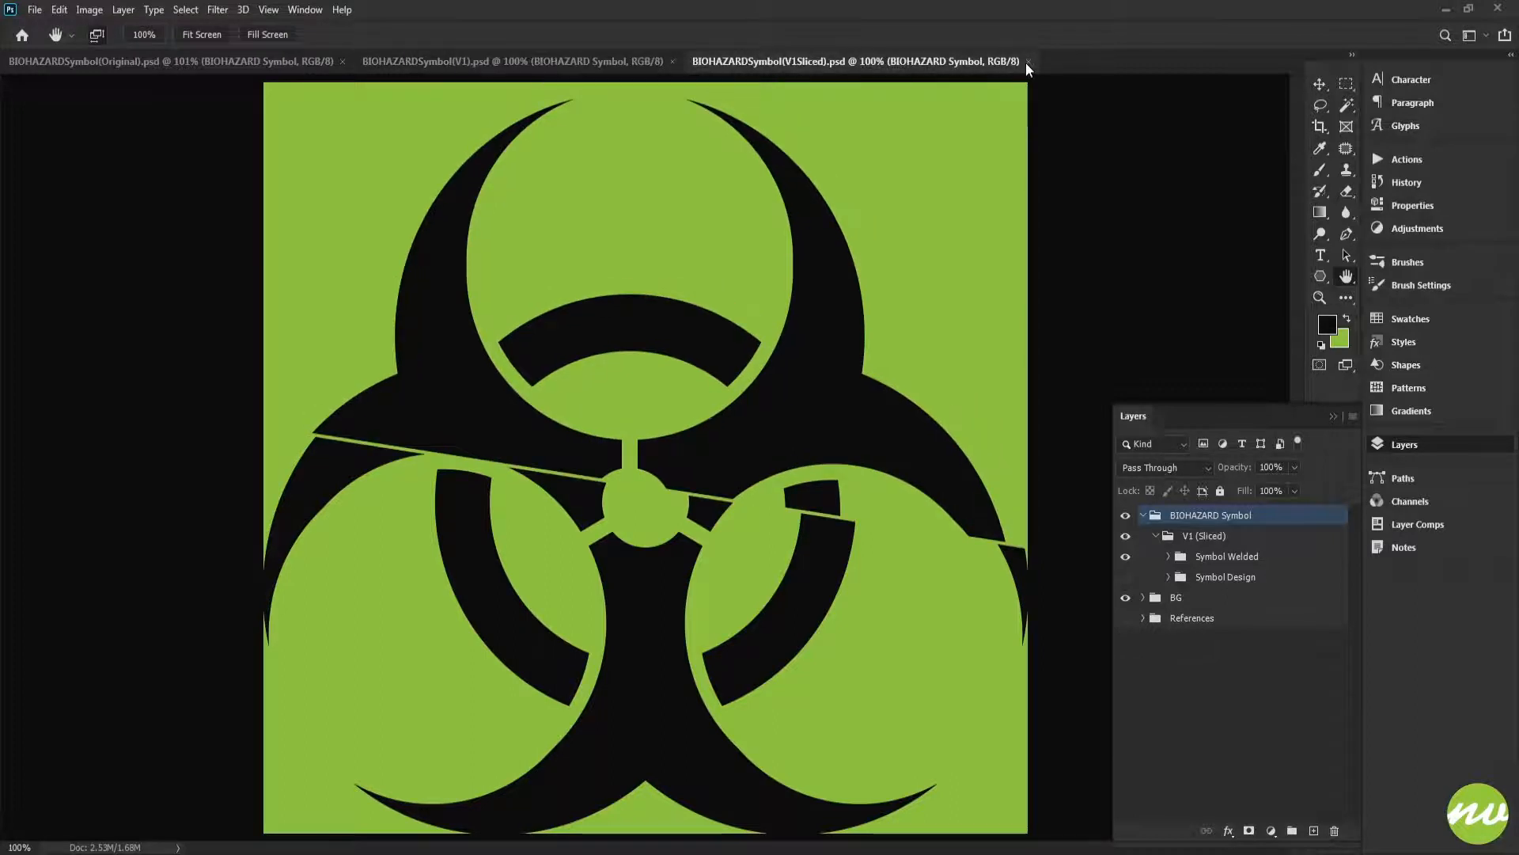
Close the BIOHAZARDSymbol(V1Sliced) and BIOHAZARDSymbol(Original) documents, keeping only the V1 document open
click(1027, 64)
key(ctrl+Tab)
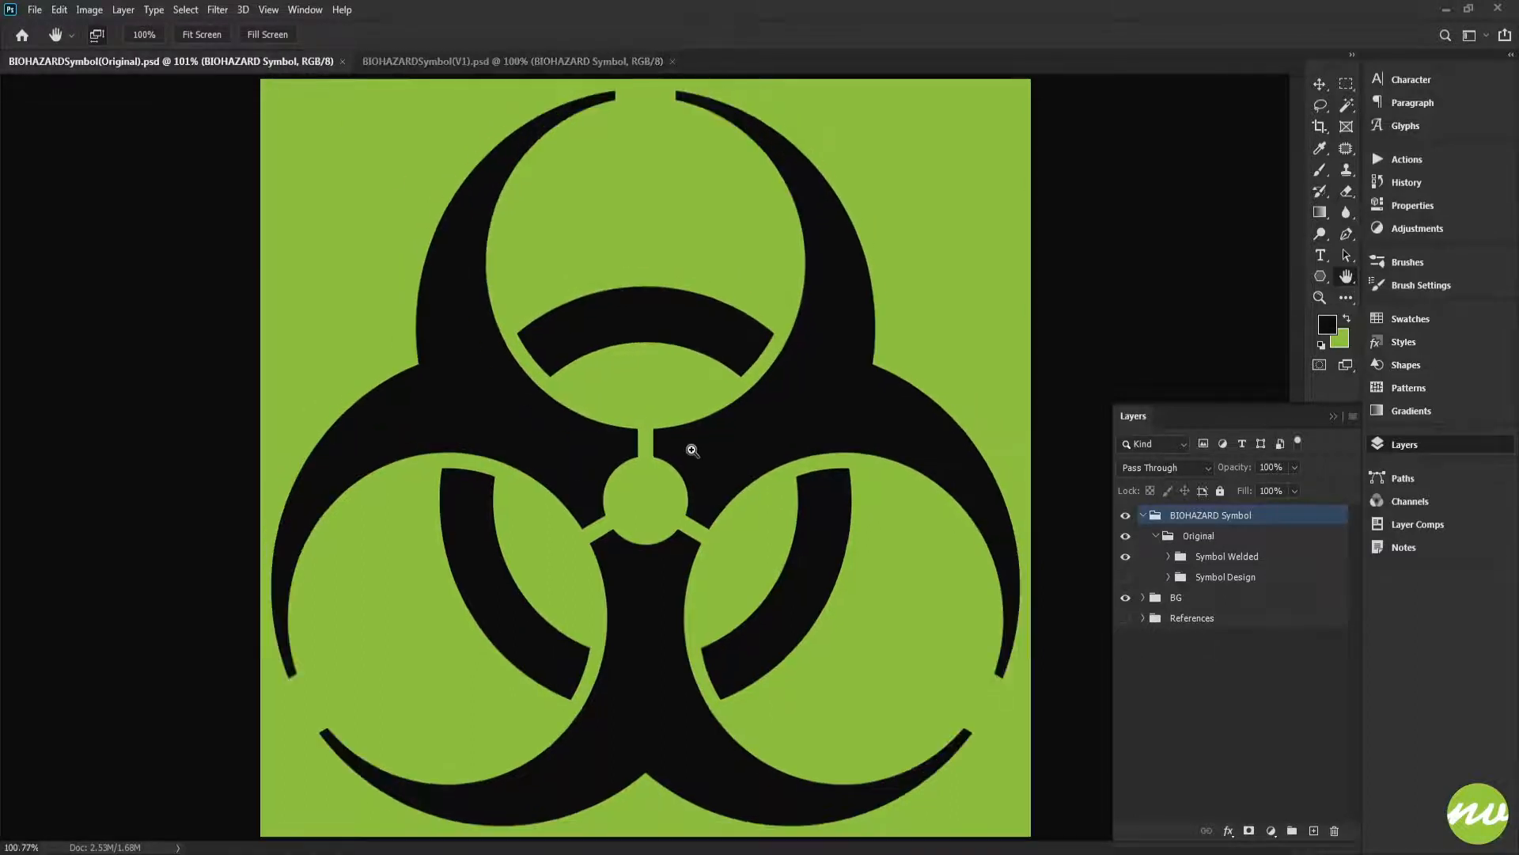
key(ctrl+w)
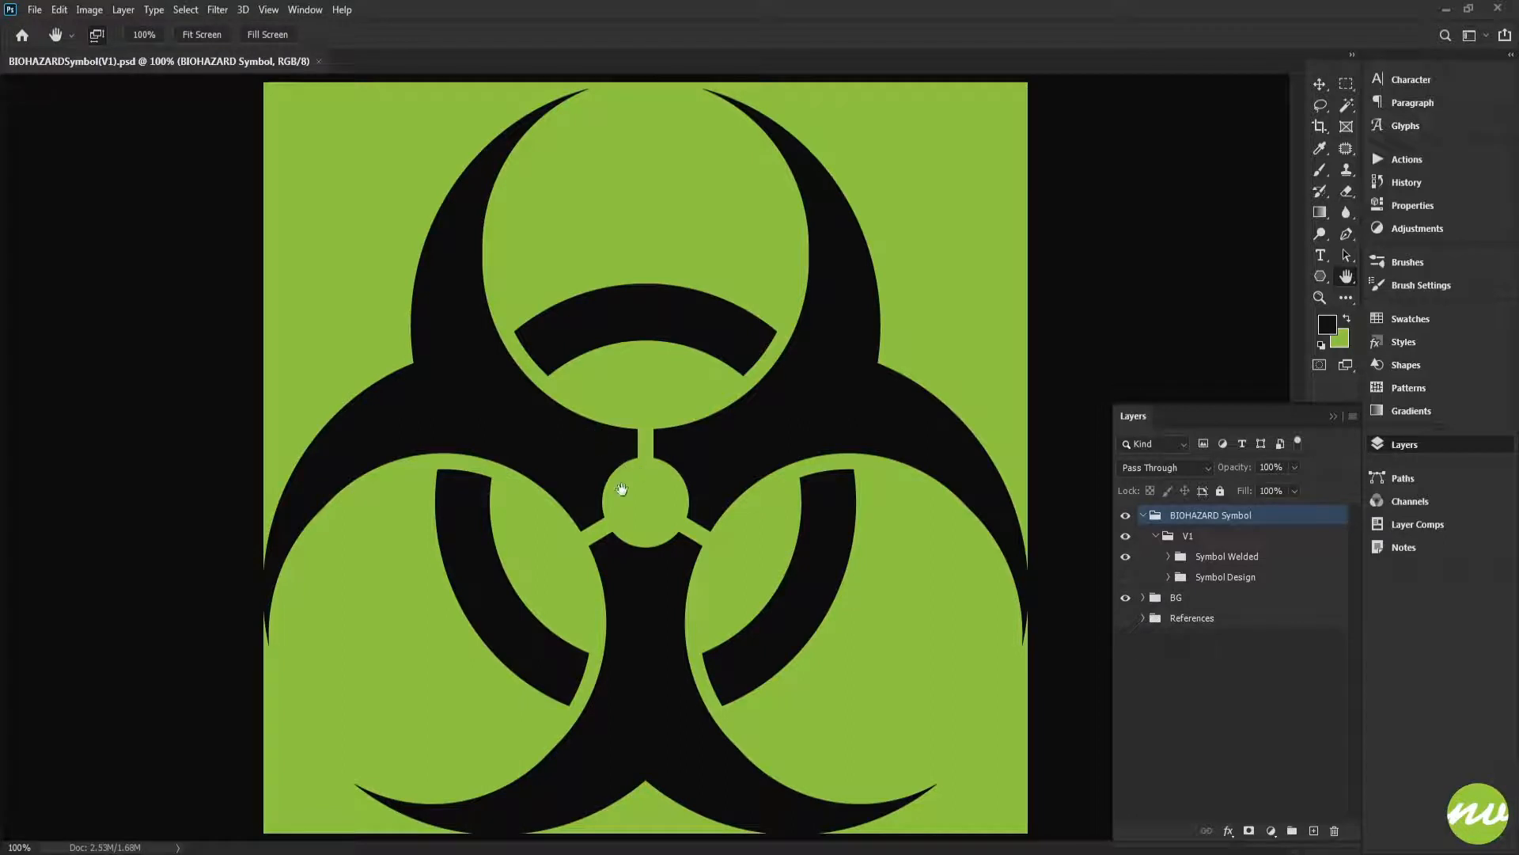
Rename the V1 group inside the BIOHAZARD Symbol group as V2
double_click(1189, 538)
text(V)
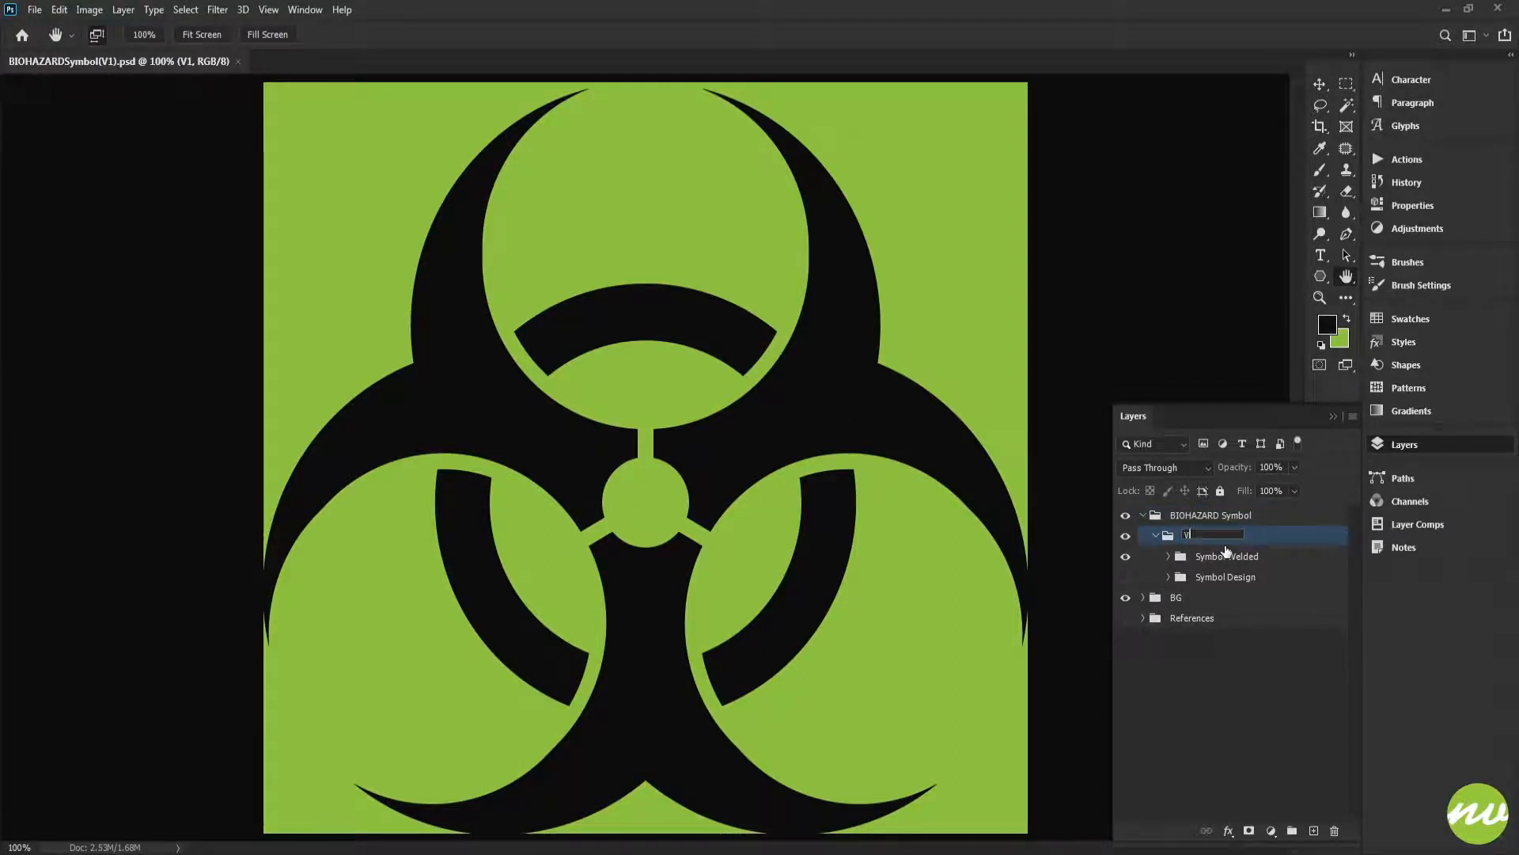
text(2)
key(Return)
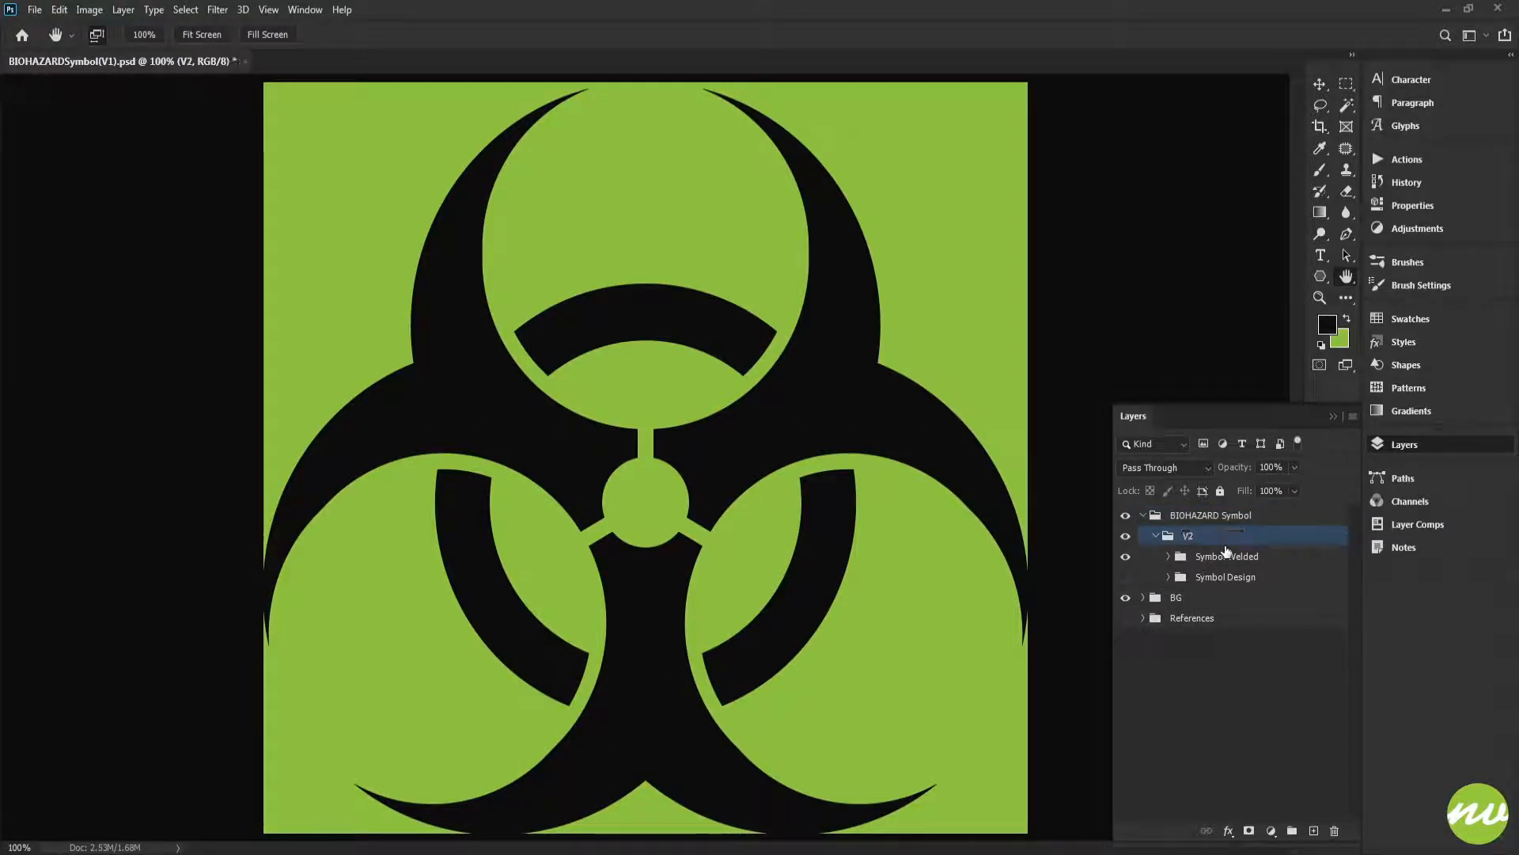
Delete the merged NVDT-BIOHAZARD Symbol copy 2 layer from the Symbol Welded group
click(1182, 560)
click(1169, 556)
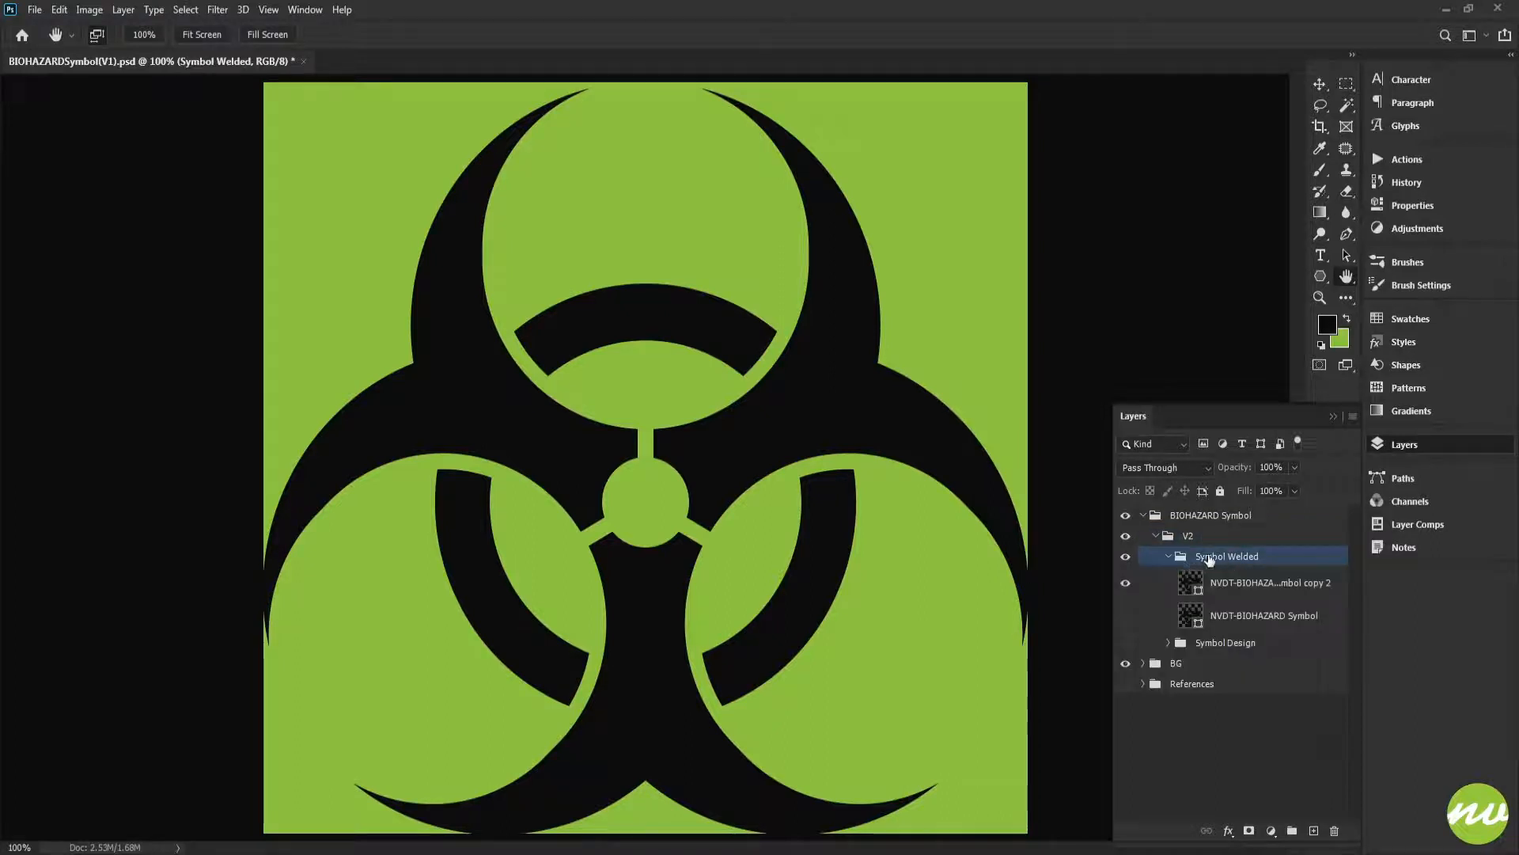
key(u)
click(1196, 591)
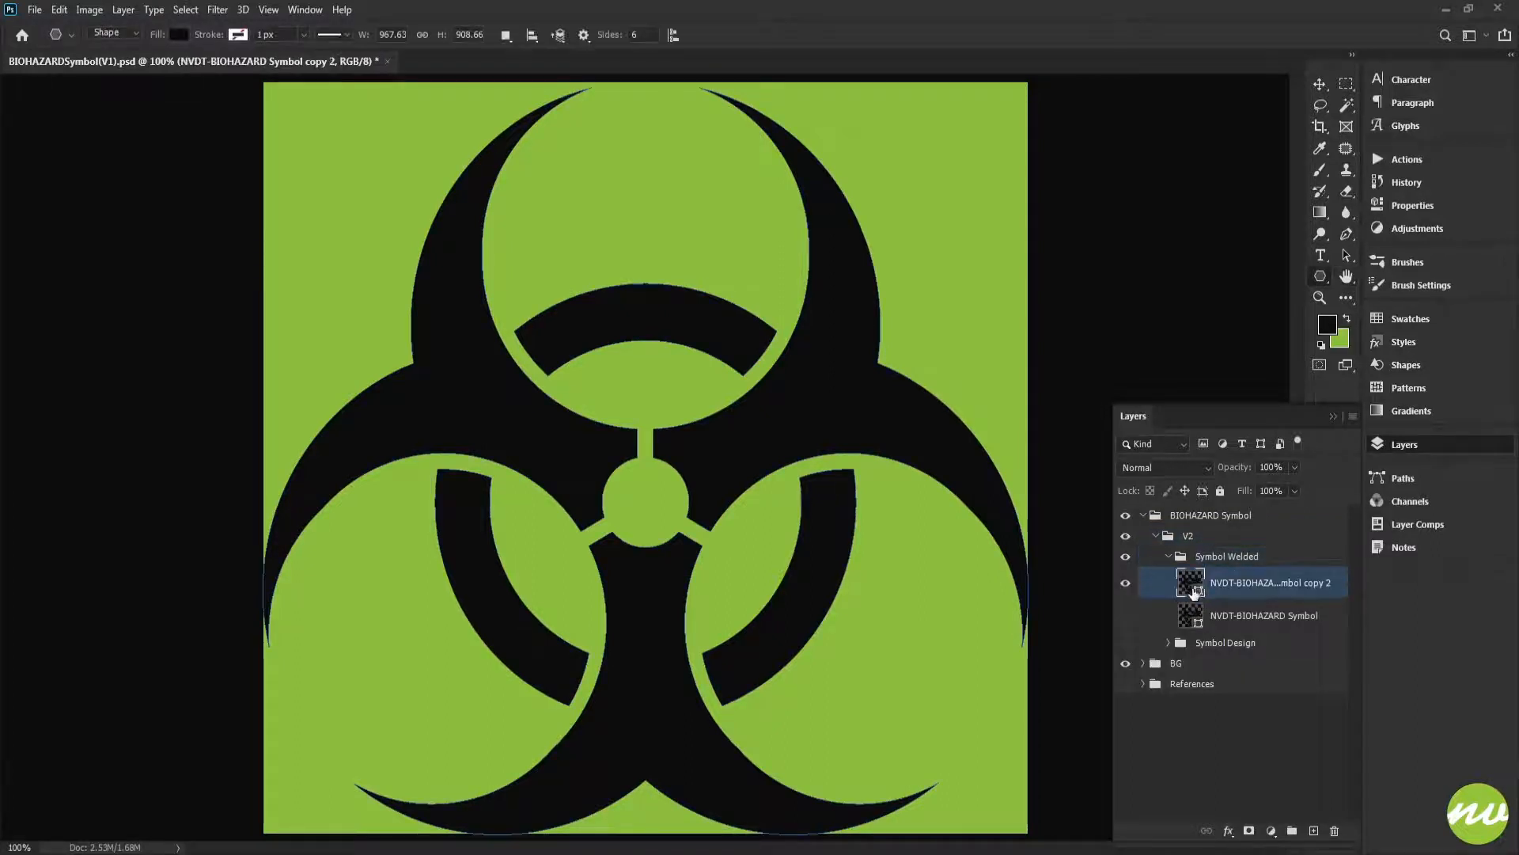
click(1333, 830)
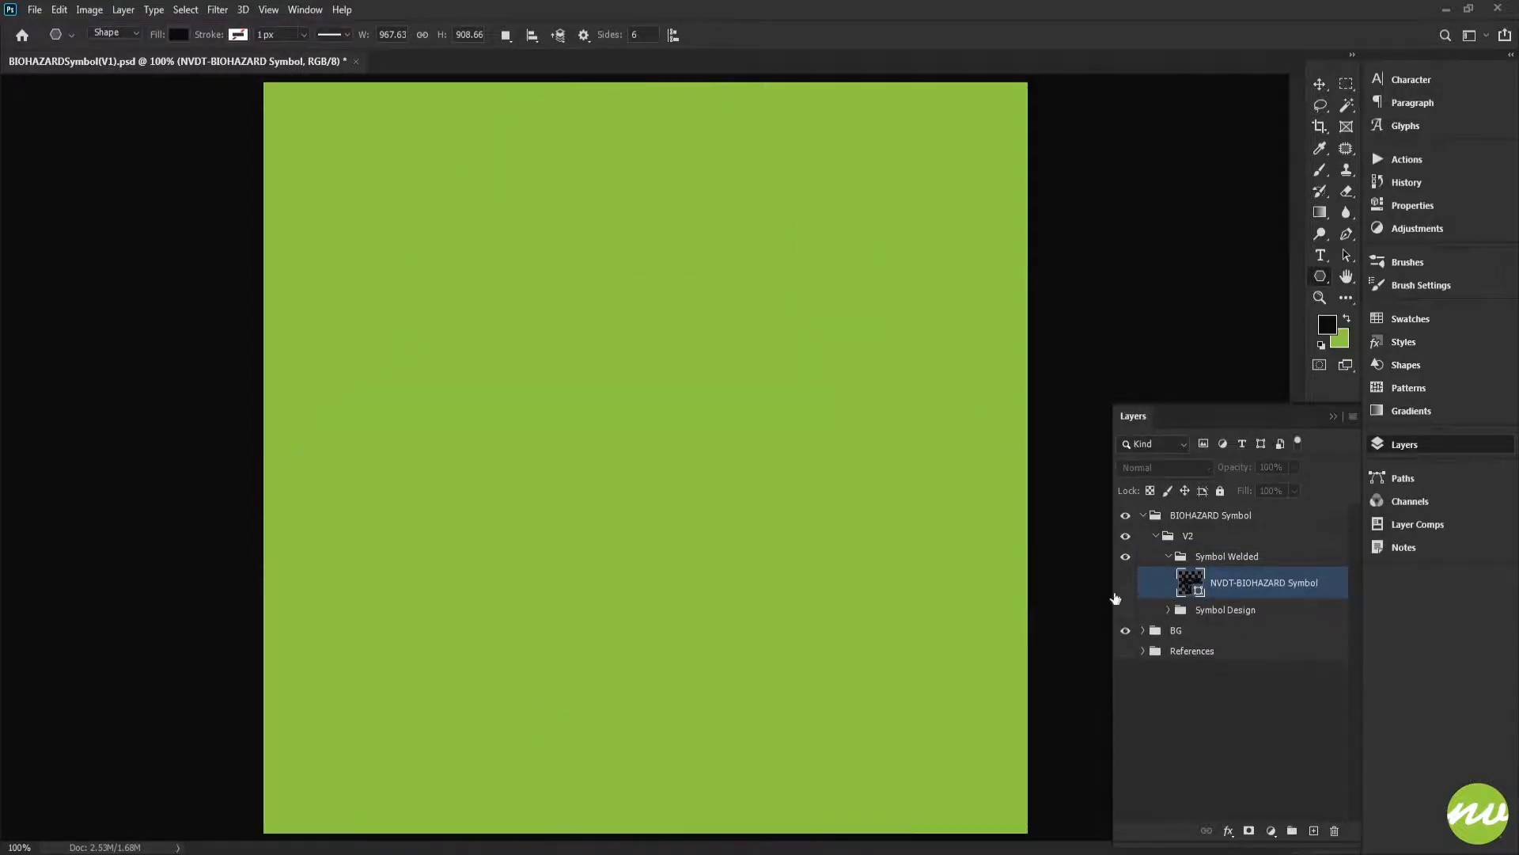
Show the NVDT-BIOHAZARD Symbol layer, duplicate it, and hide the original
click(1126, 583)
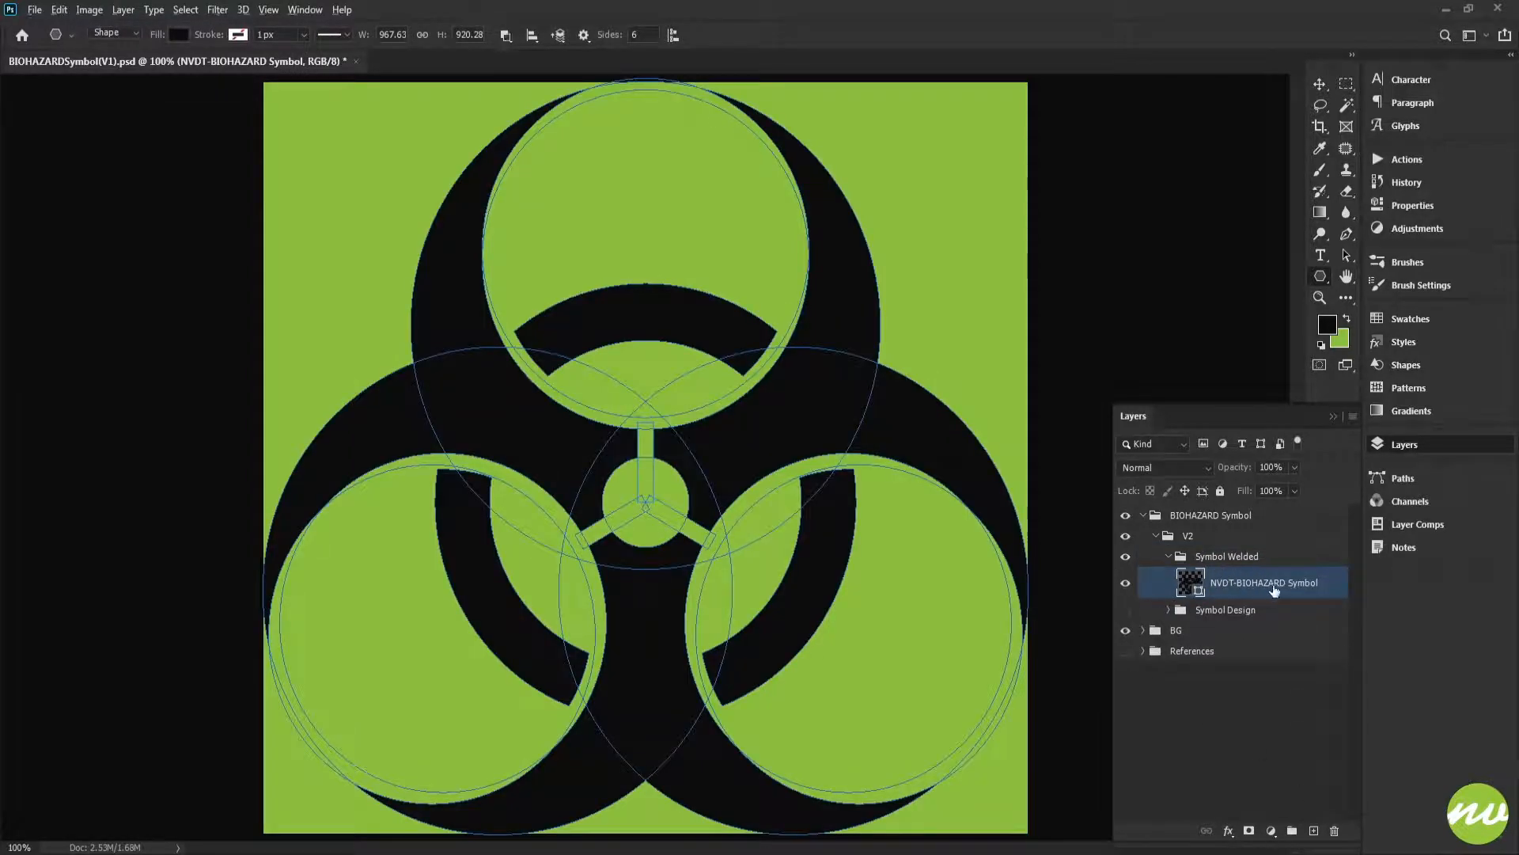
key(ctrl+j)
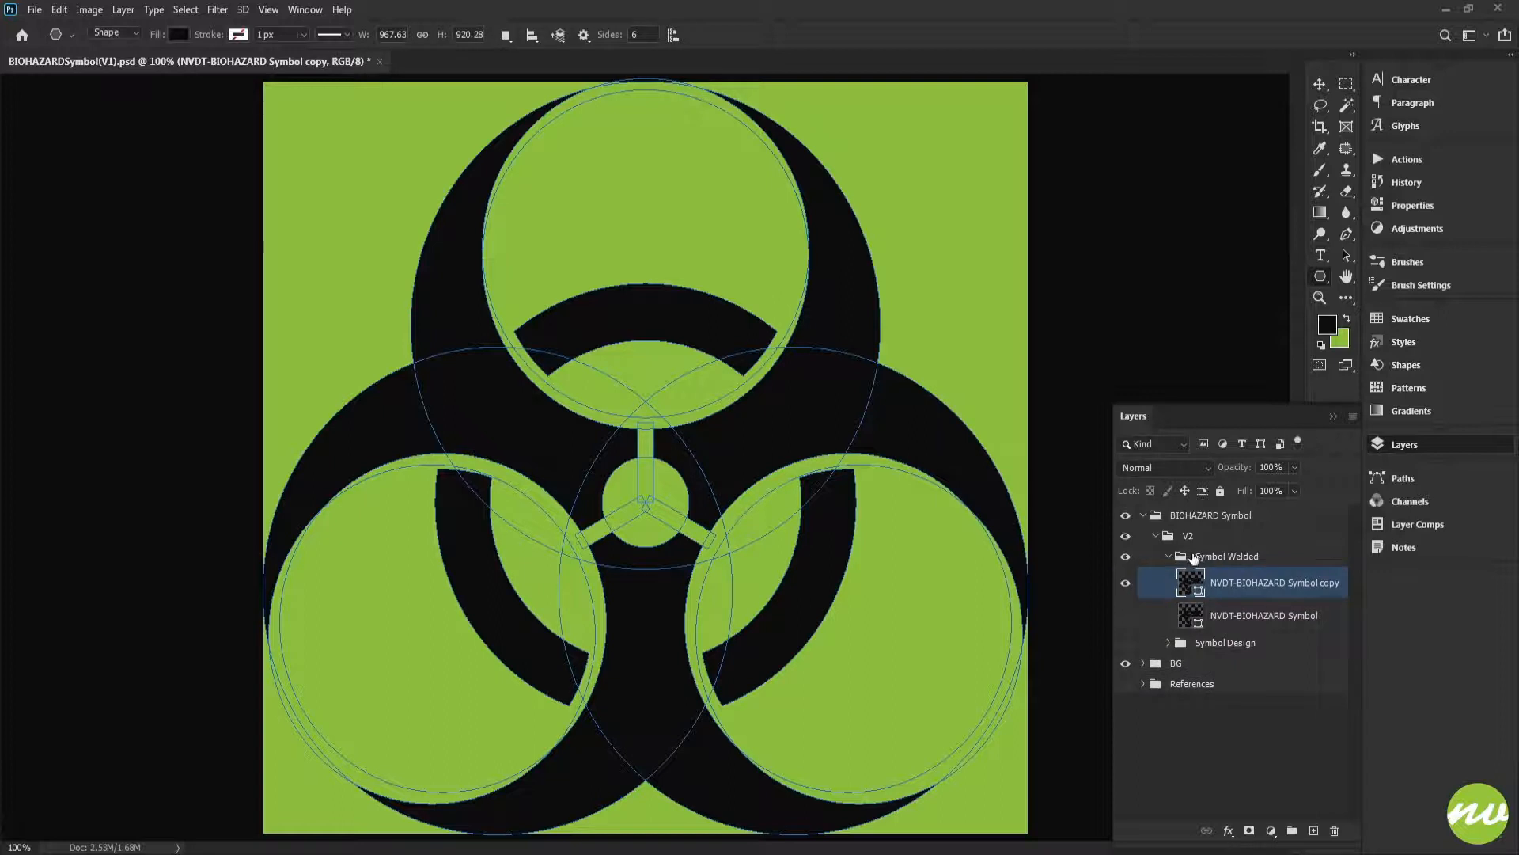
click(1194, 558)
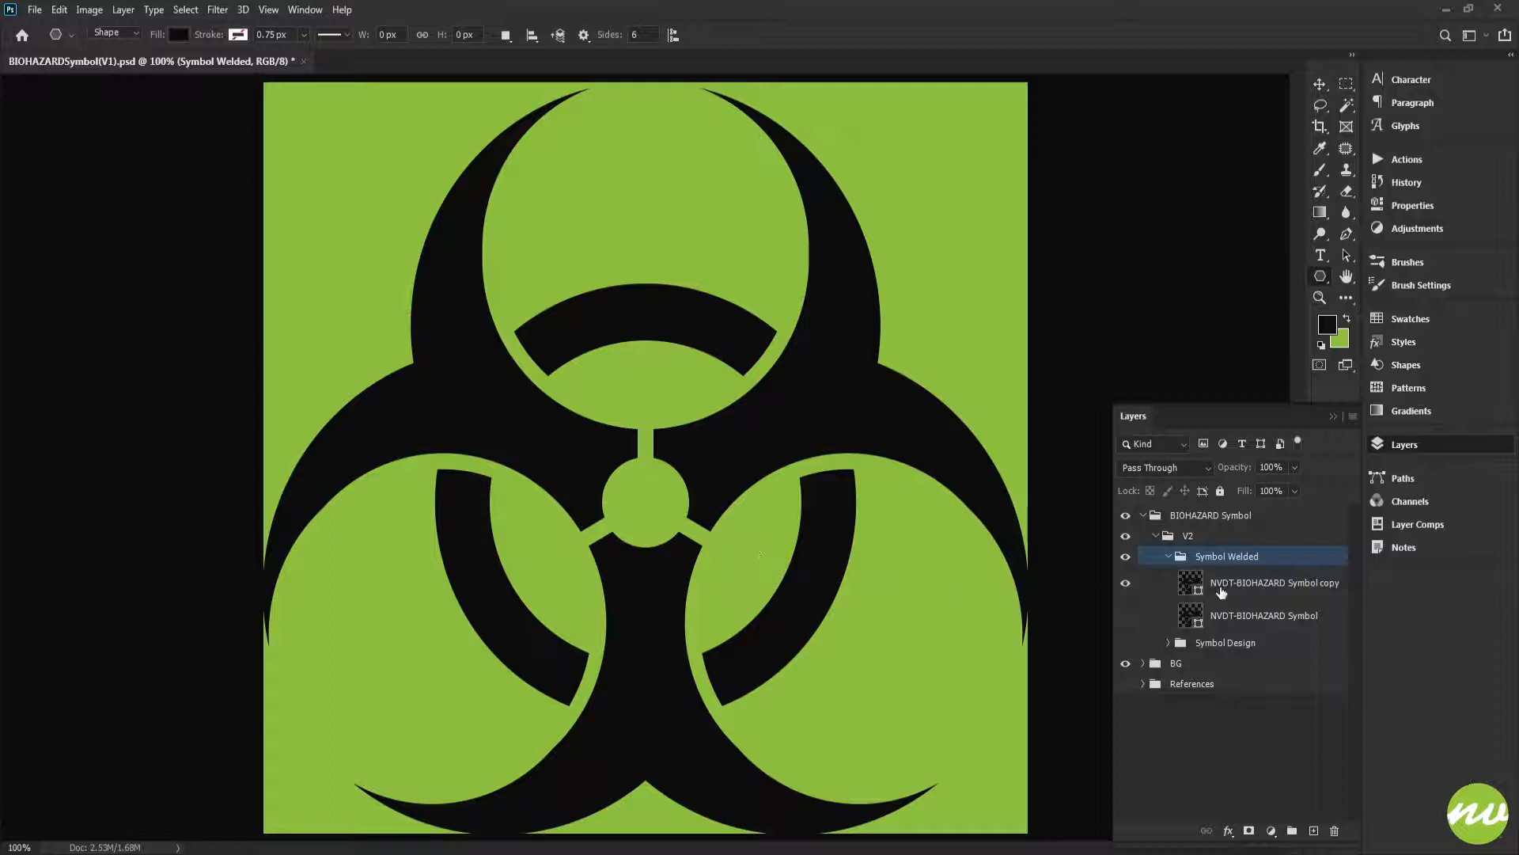
Set up the Polygon tool with 6 sides on the NVDT-BIOHAZARD Symbol copy layer and show the guides
click(1199, 585)
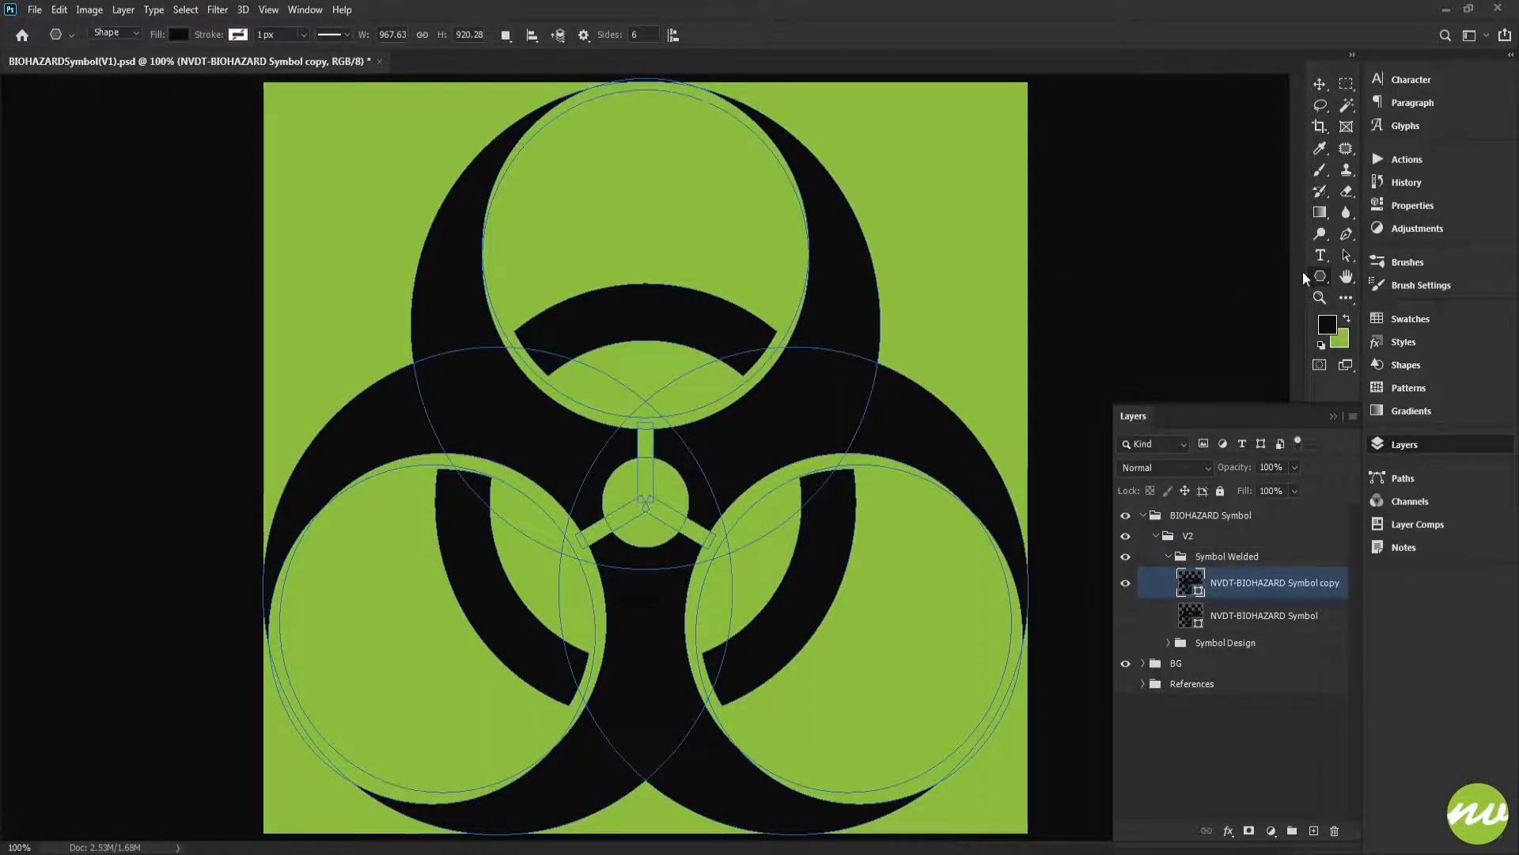
right_click(1328, 280)
click(1369, 324)
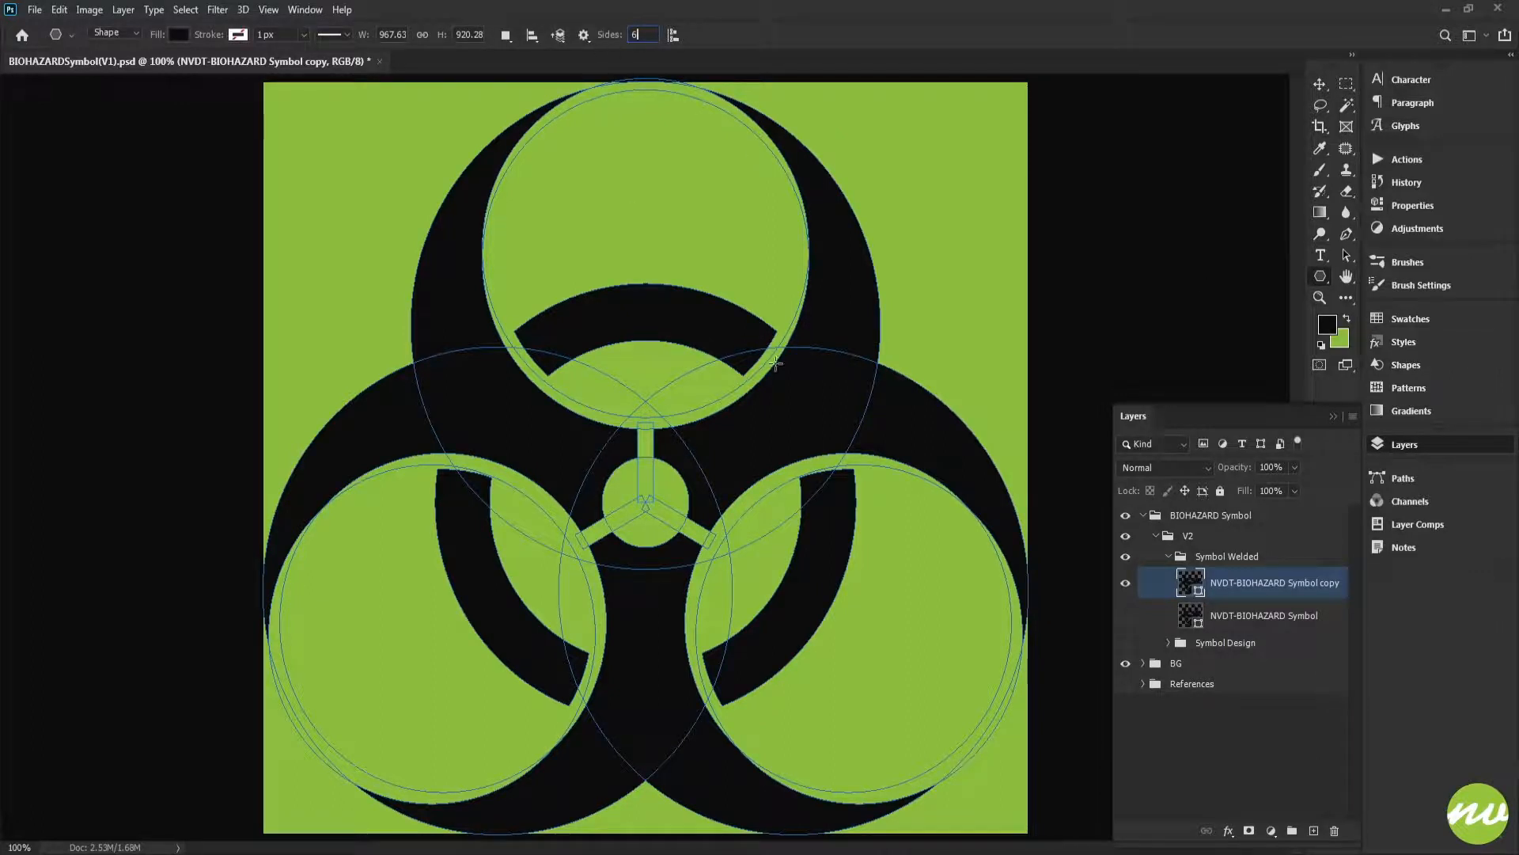
key(ctrl+semicolon)
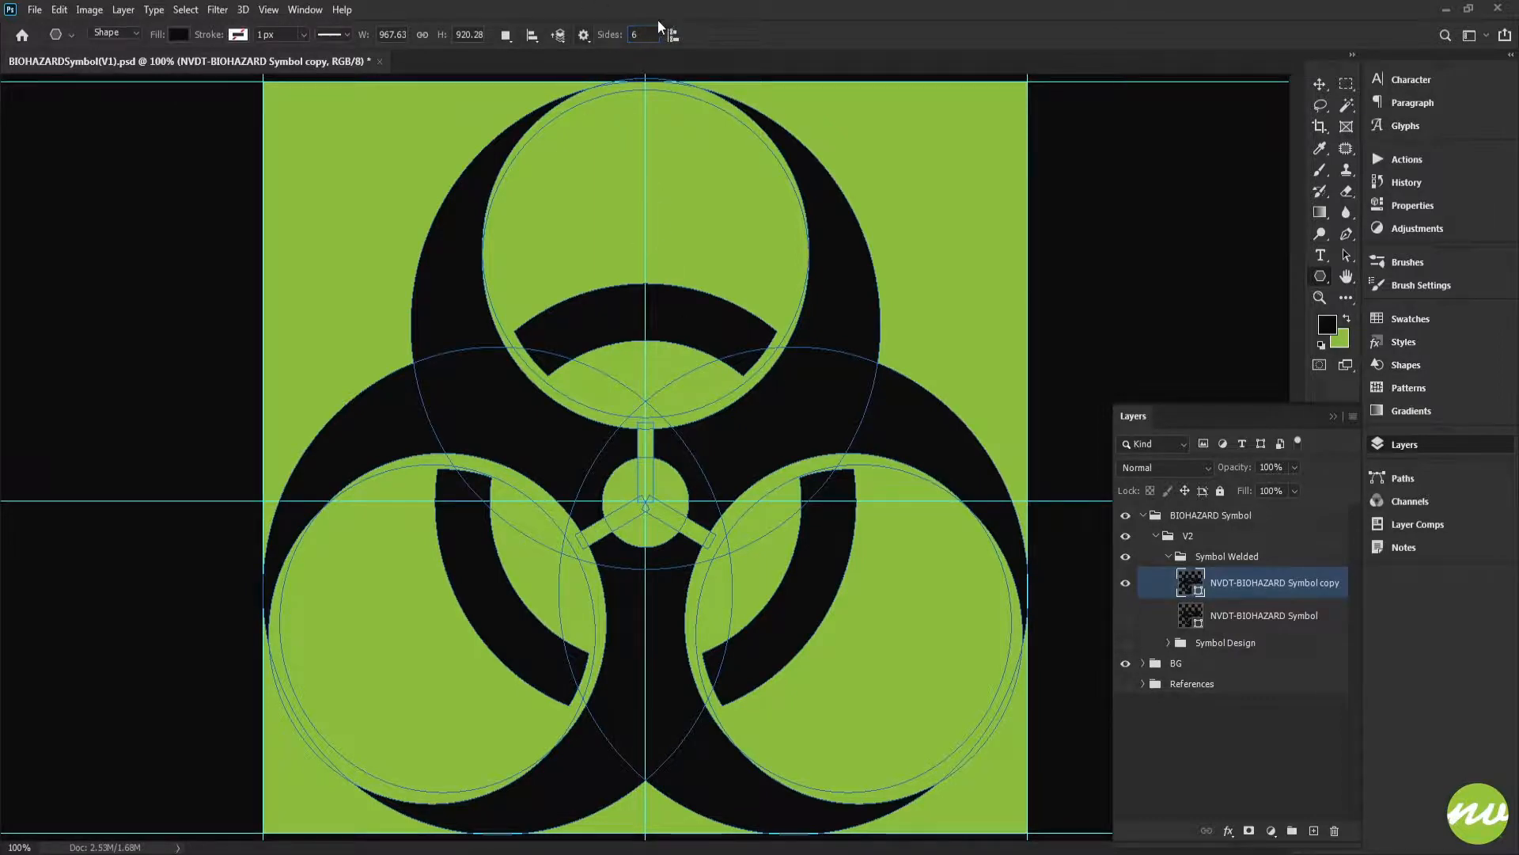
click(585, 37)
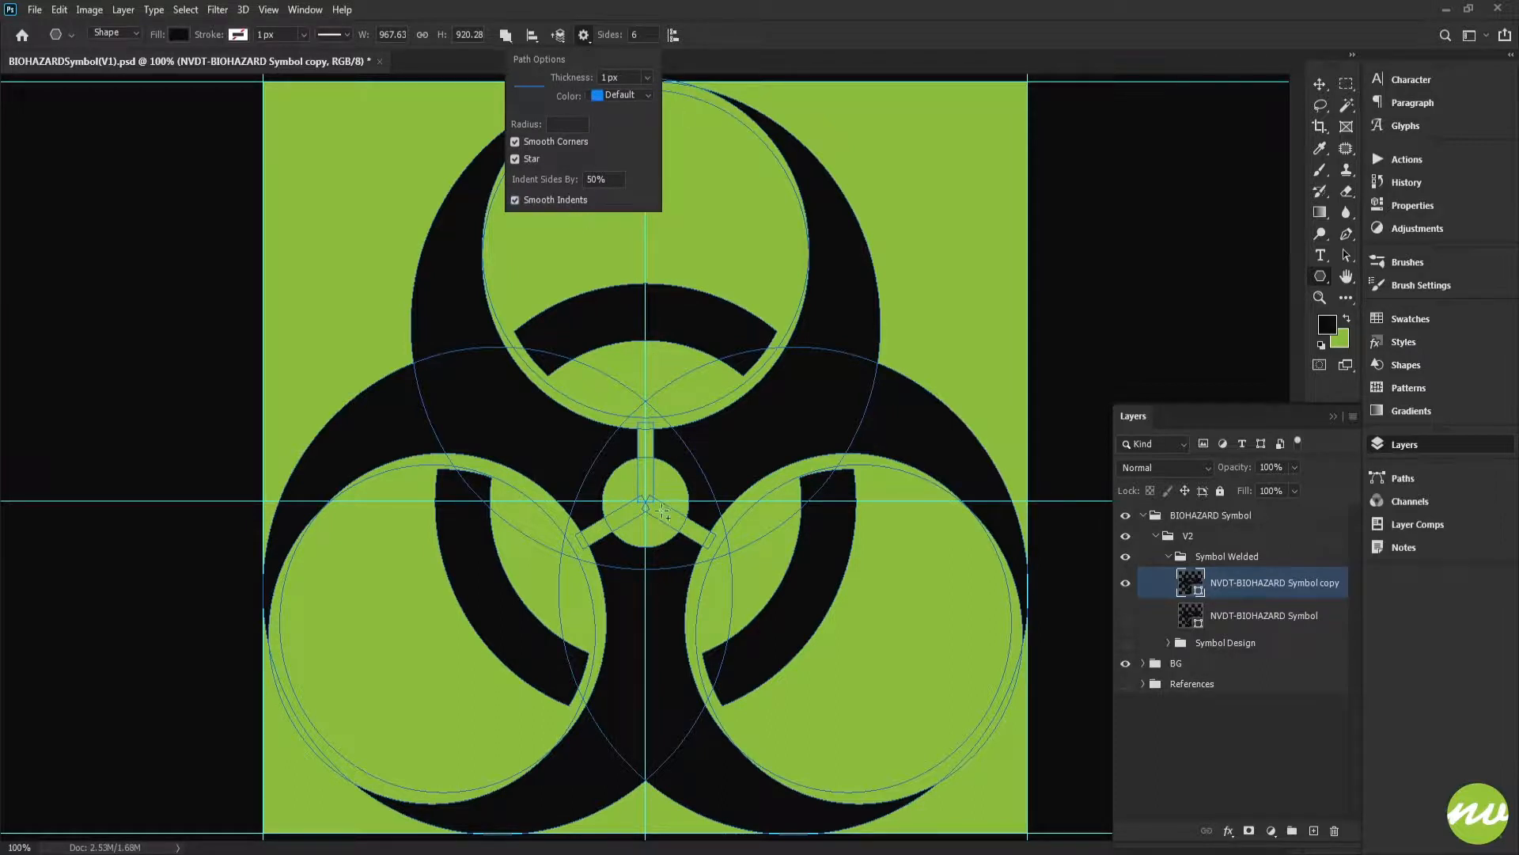
drag(664, 511, 749, 610)
key(ctrl+z)
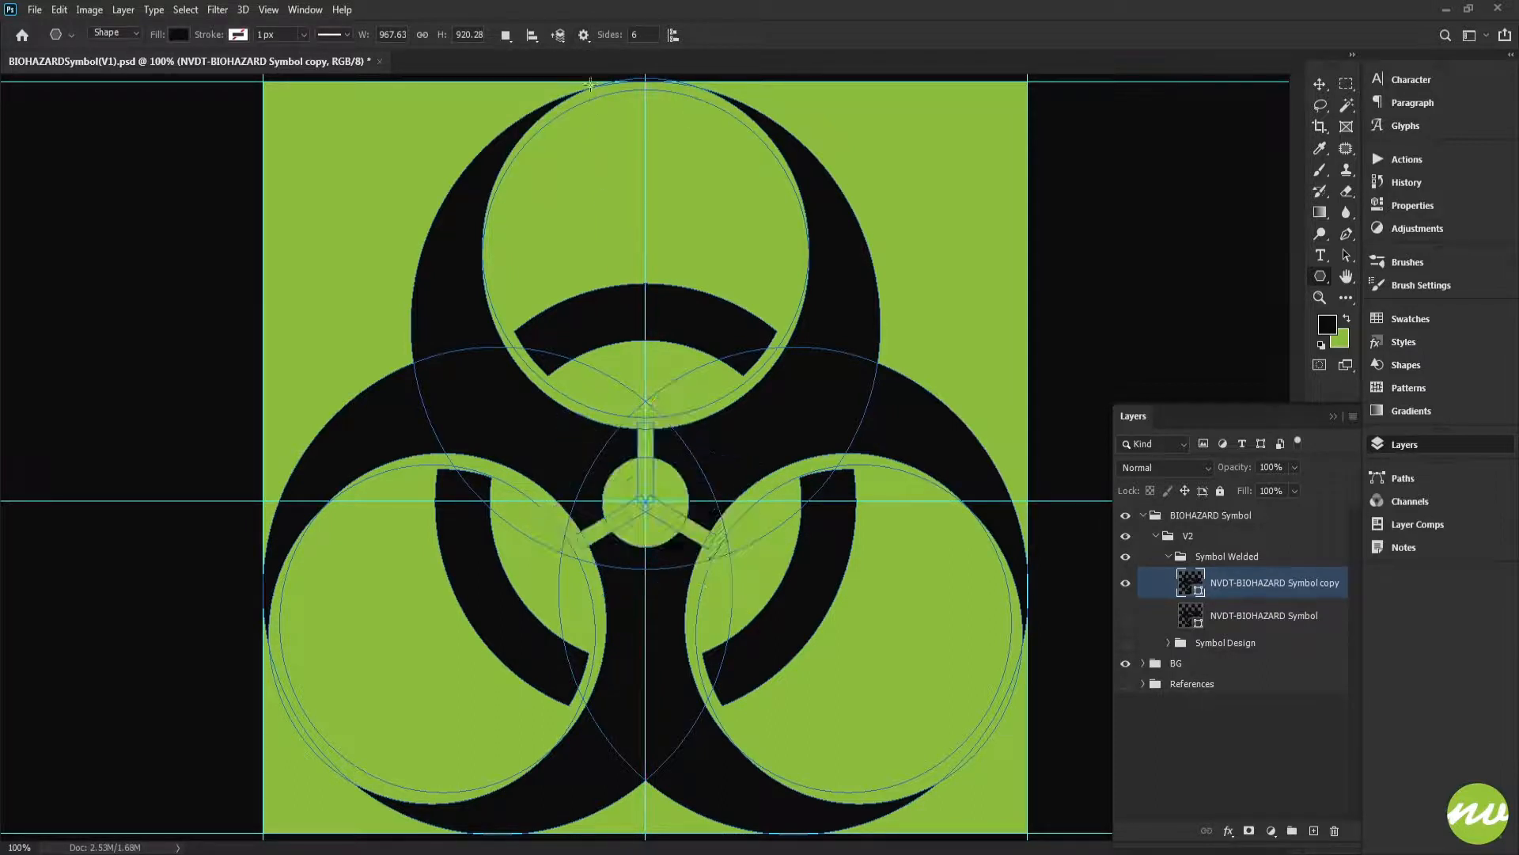
Turn off Smooth Indents and add a six-sided star with smooth corners to the symbol shape, drawn outward from the centre guides' intersection
click(584, 36)
click(557, 199)
click(728, 34)
drag(646, 504, 788, 652)
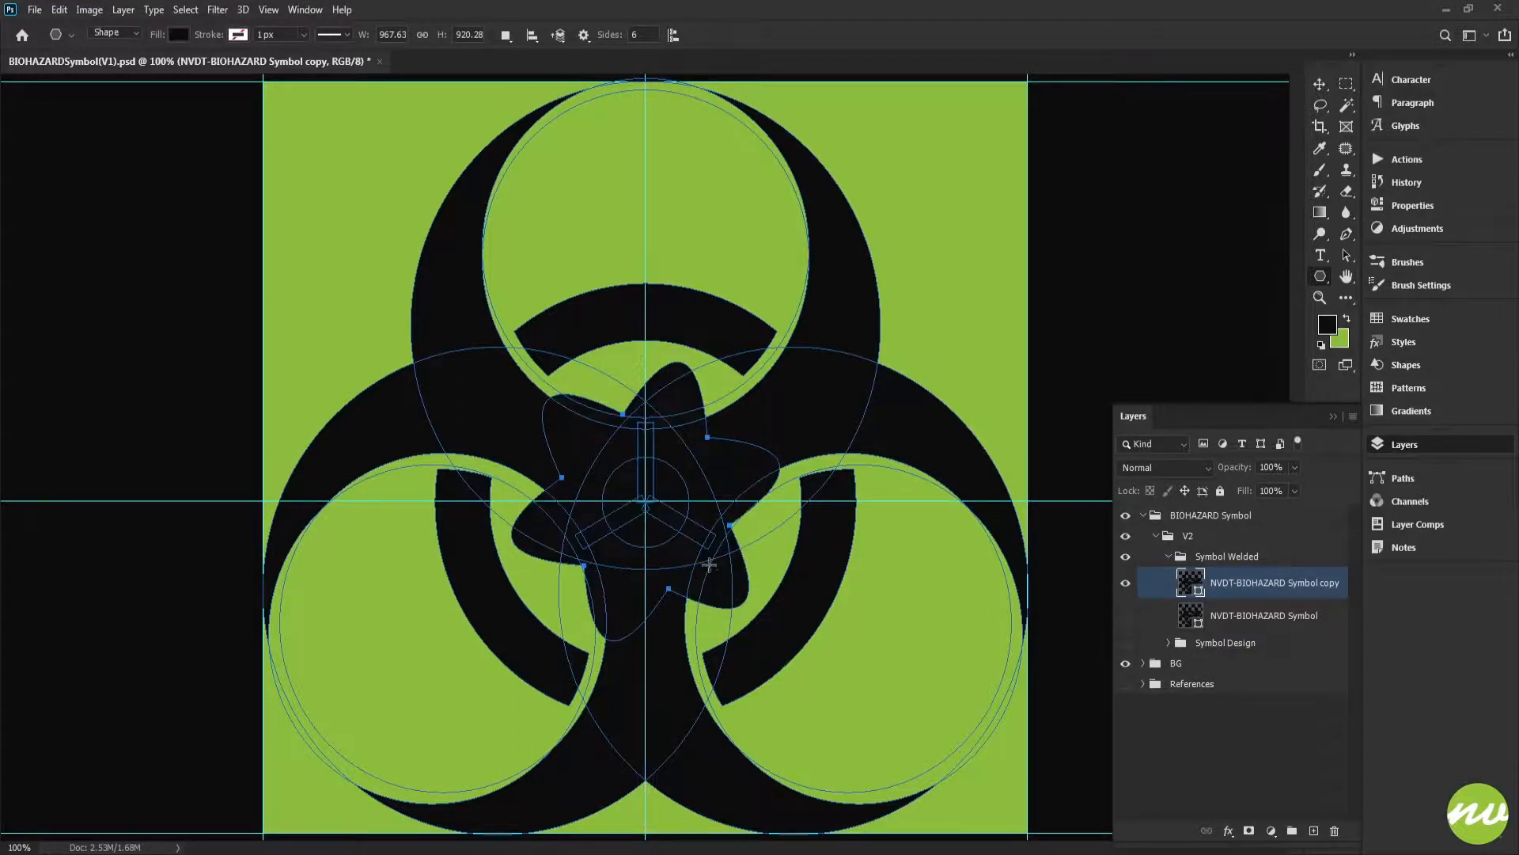
Rotate the star path 15° so its arms line up symmetrically with the vertical centre guide
key(ctrl+t)
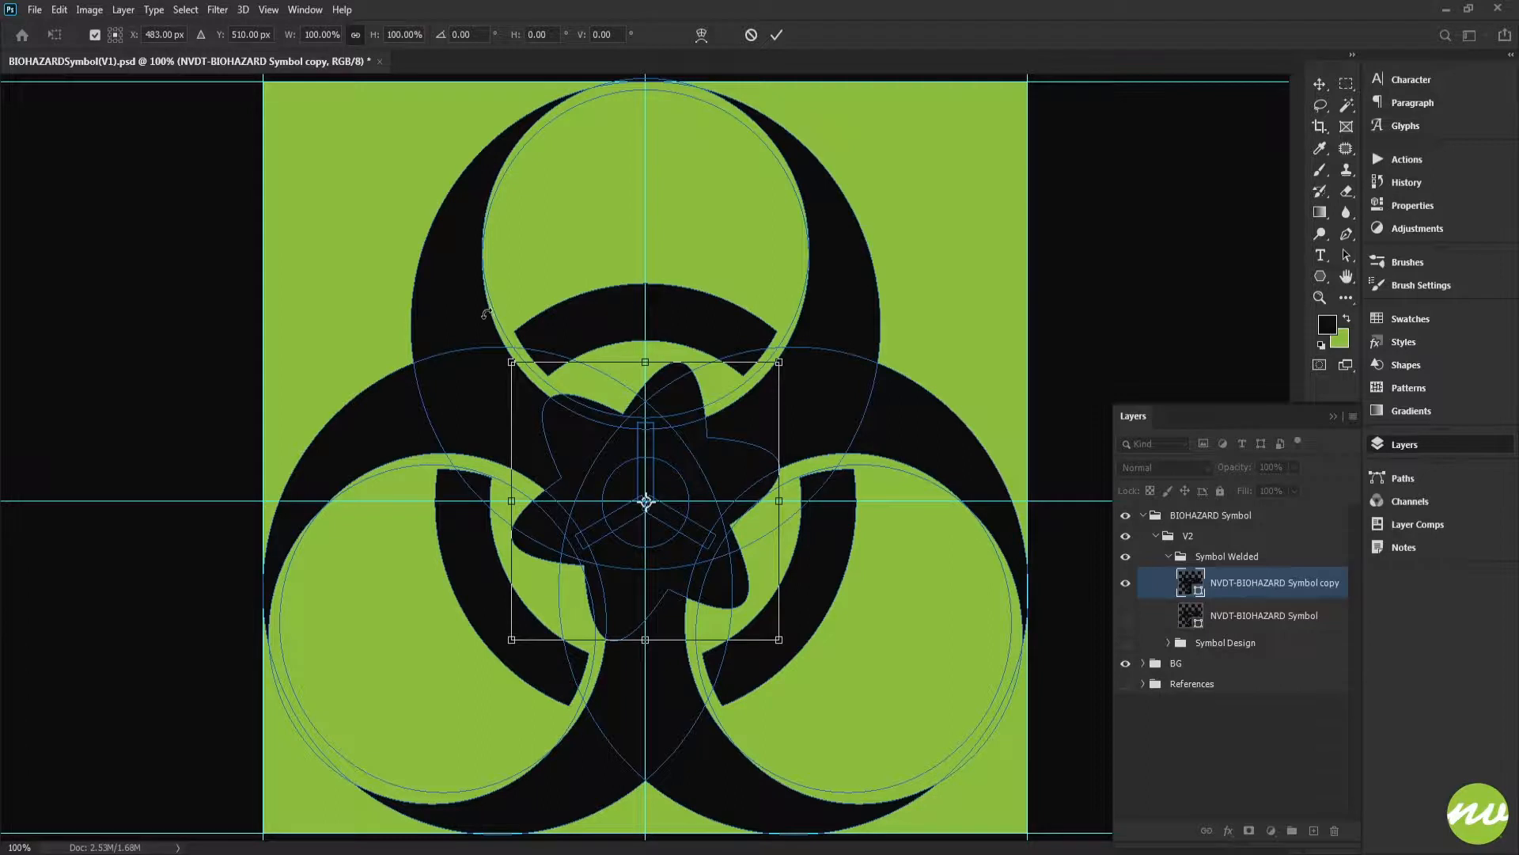
drag(469, 295, 570, 297)
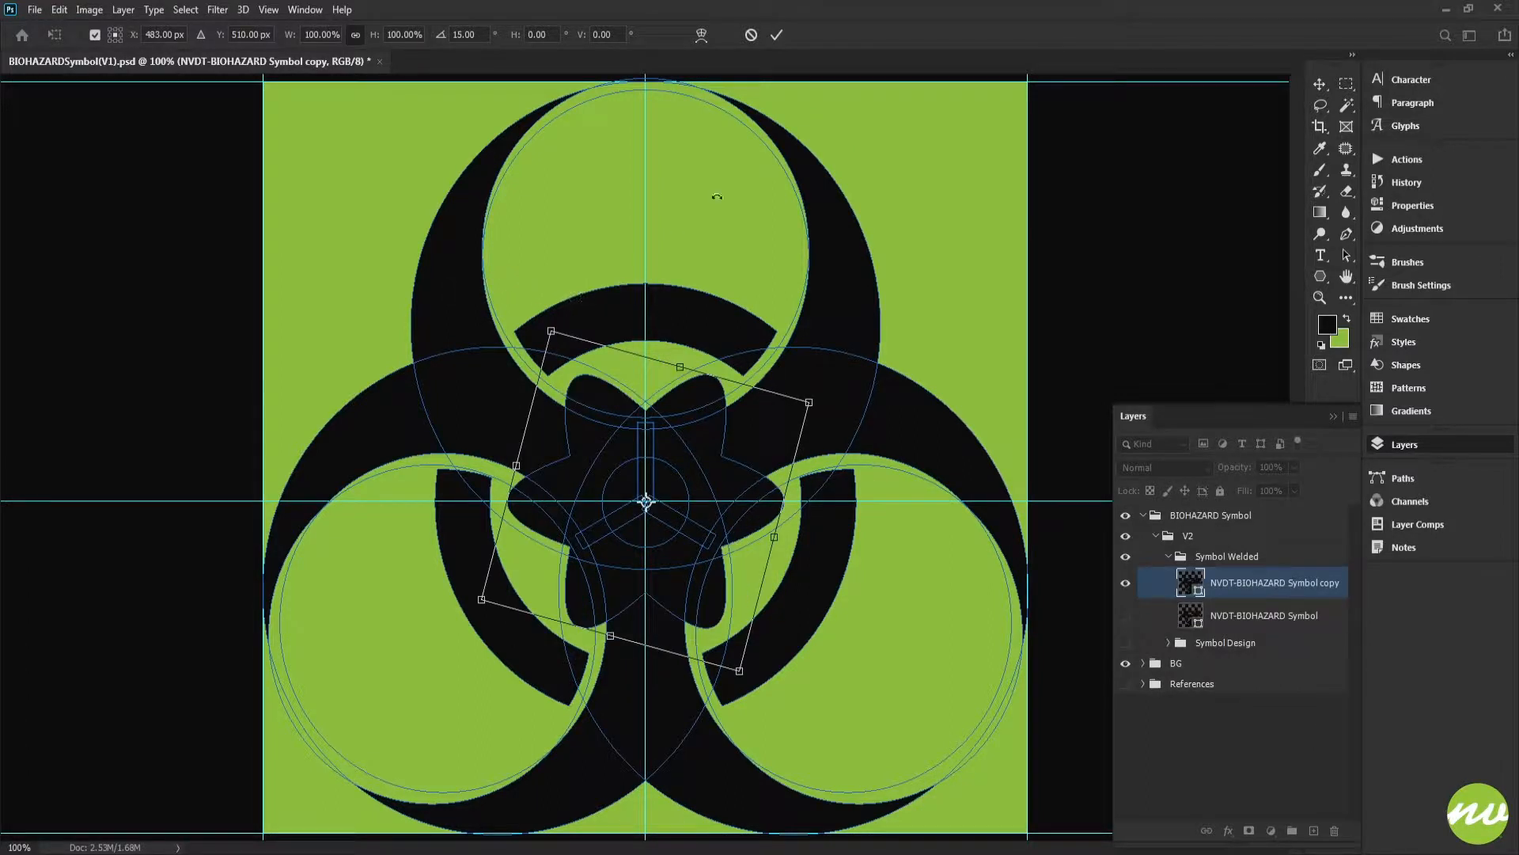
click(777, 34)
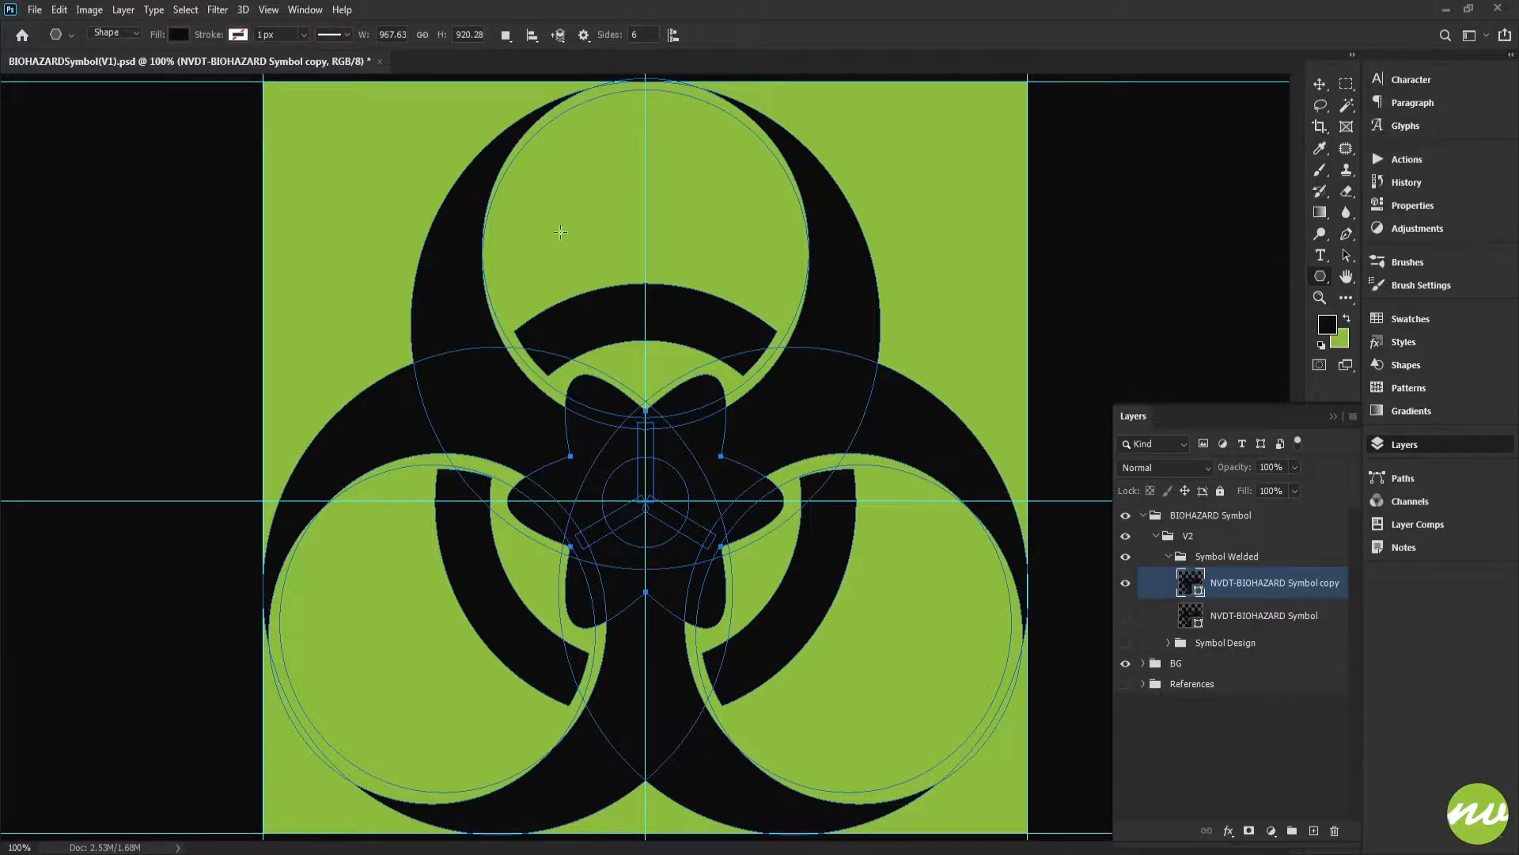
Set the star path to Subtract Front Shape so it cuts out the centre of the biohazard symbol
click(506, 35)
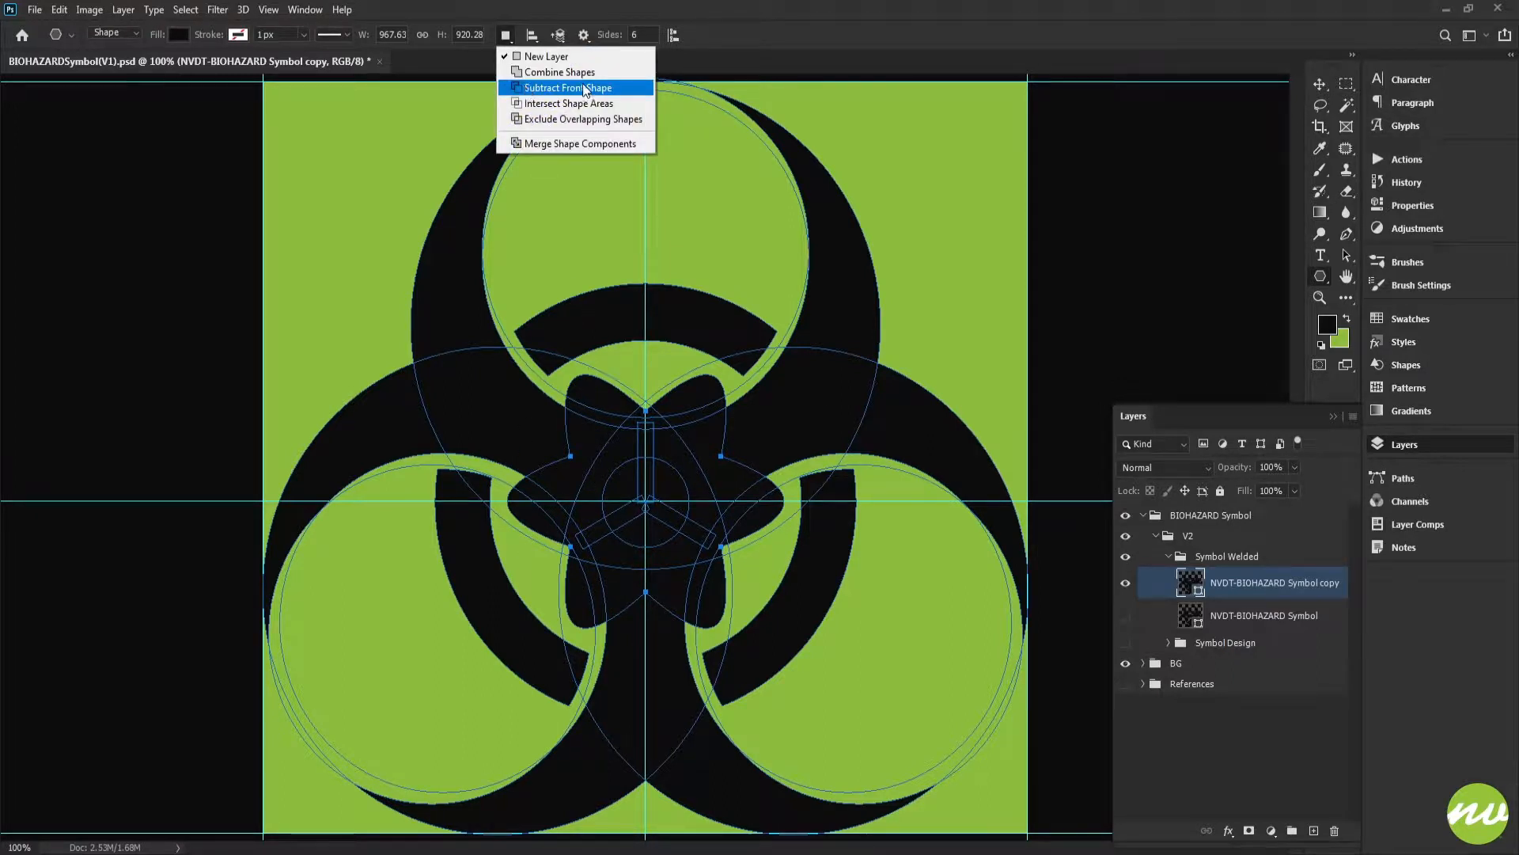
click(525, 82)
key(Return)
click(1200, 558)
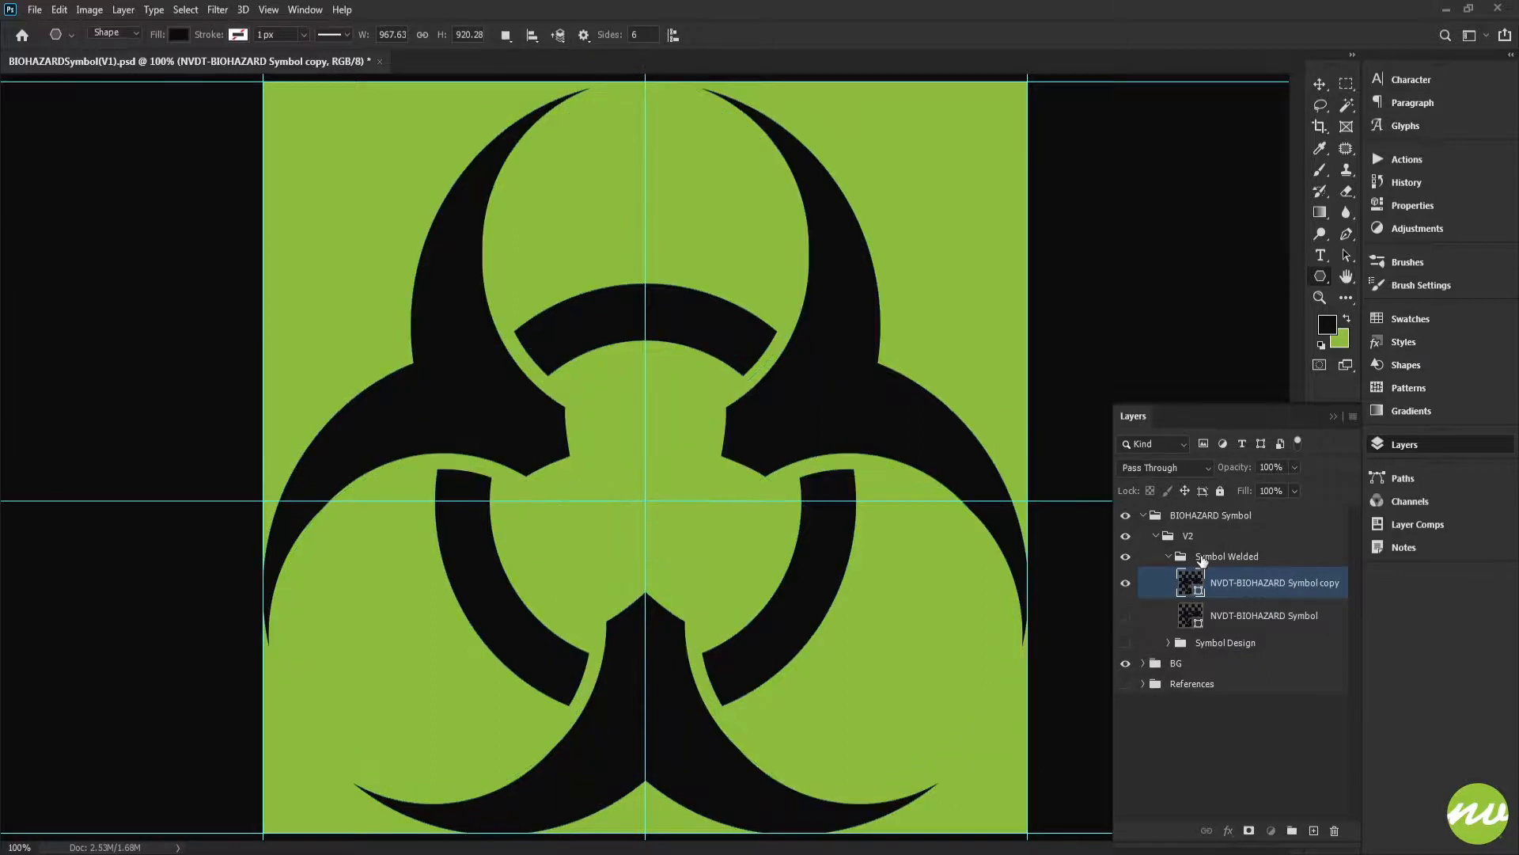
Hide the guides, fit the canvas on screen, and check the cut-out symbol with and without its path outlines
key(ctrl+;)
key(ctrl+0)
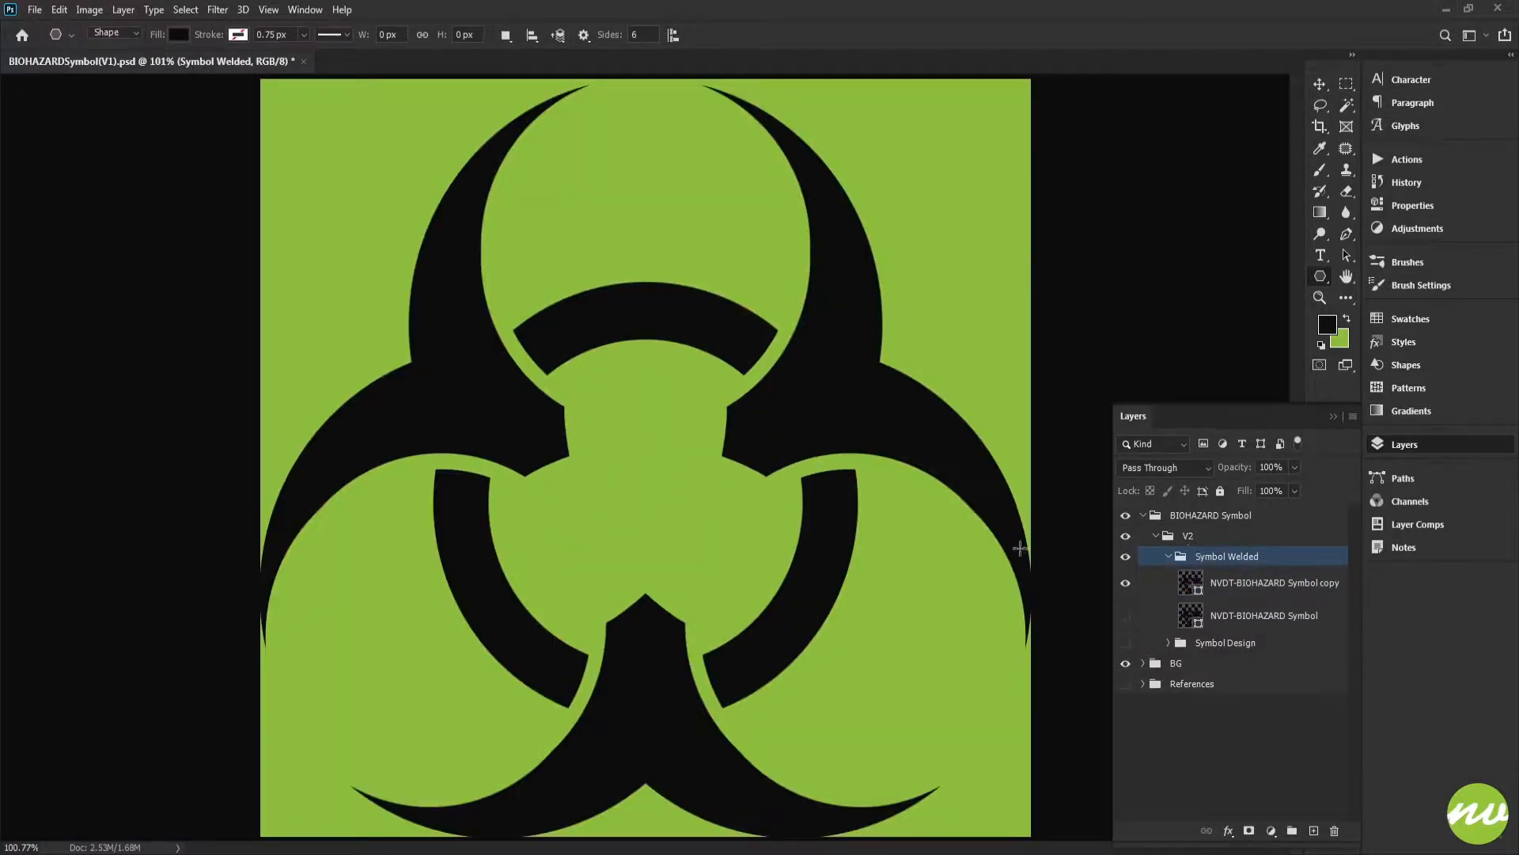
click(1216, 589)
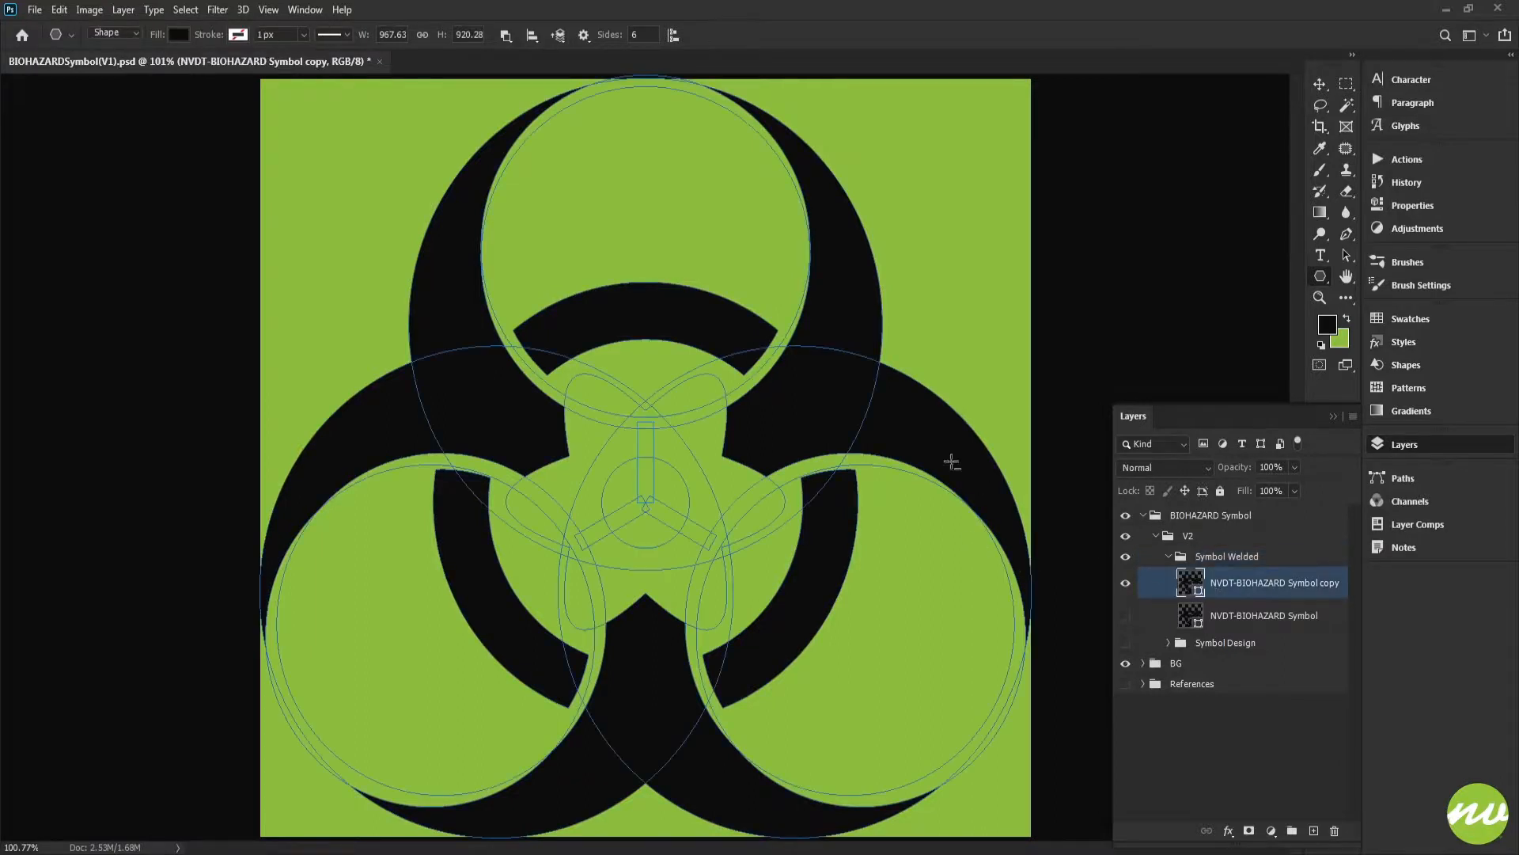
click(1221, 556)
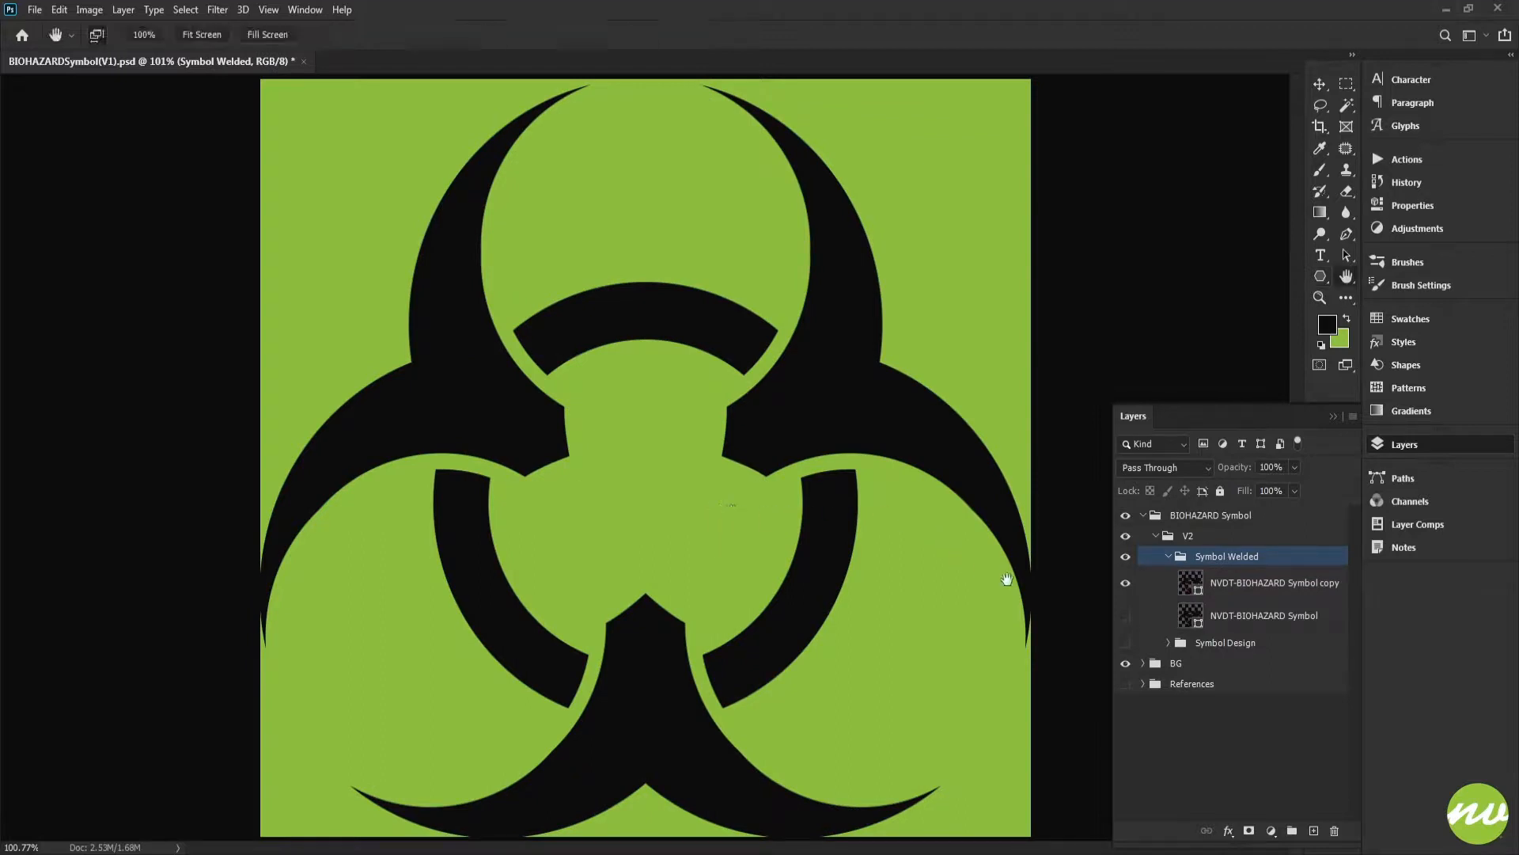
Duplicate the NVDT-BIOHAZARD Symbol copy layer, hide the source layer, and merge the duplicate's shape components
click(1216, 590)
key(ctrl+j)
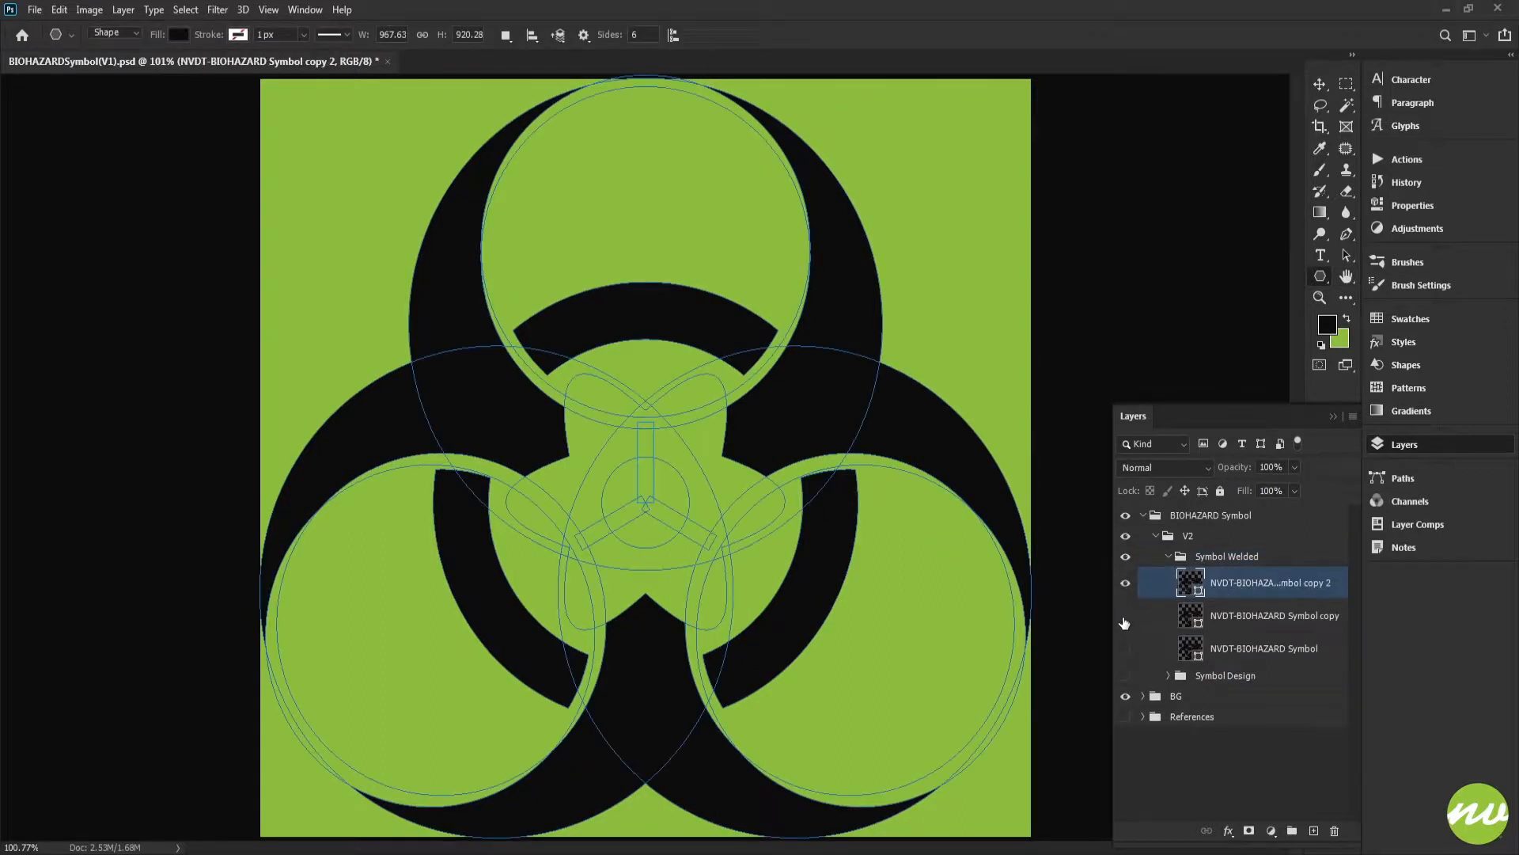
click(505, 35)
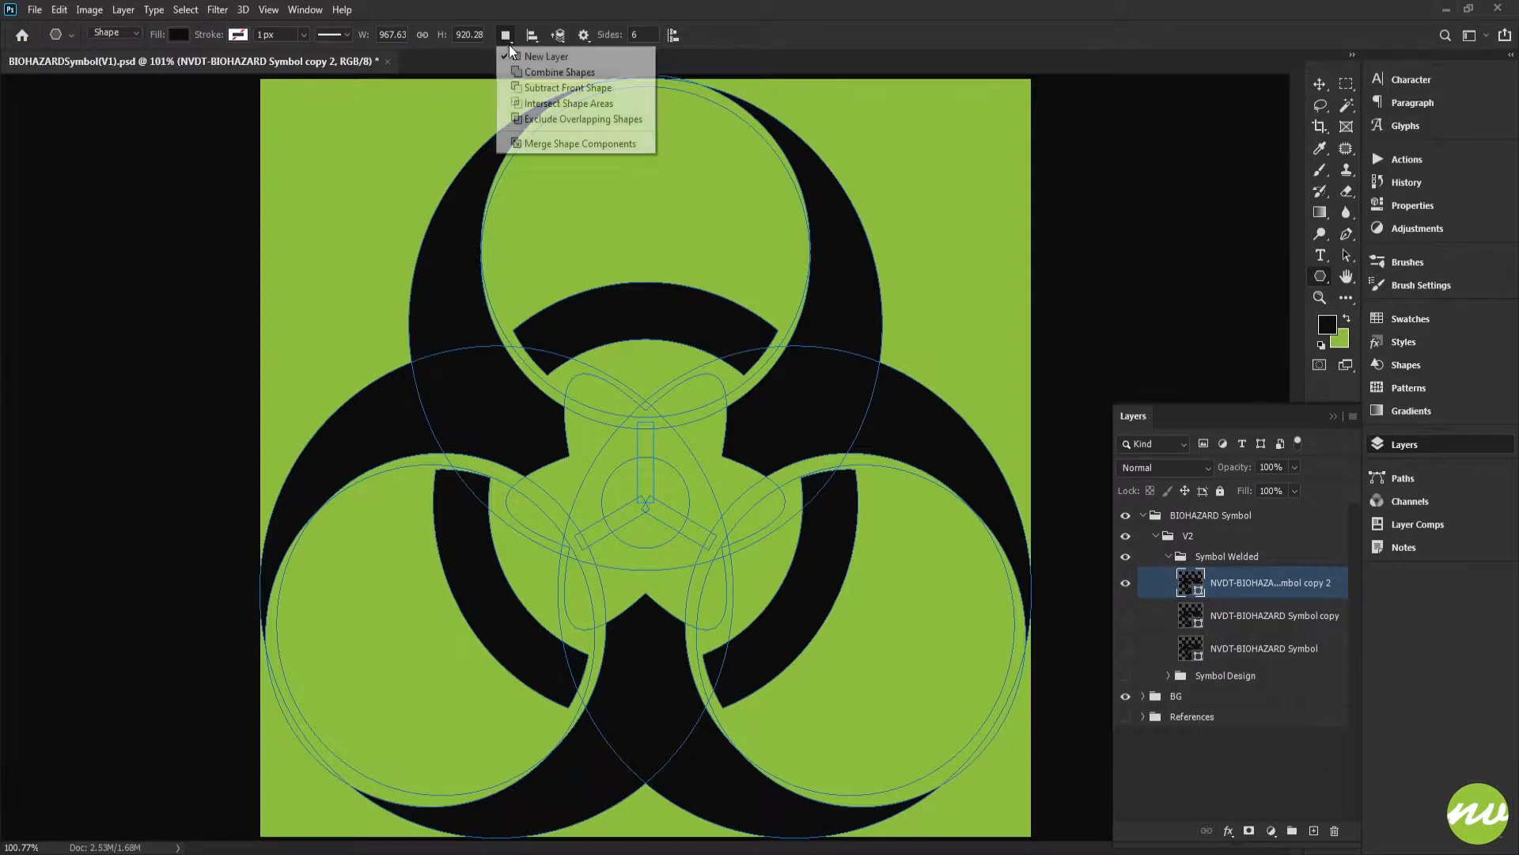
click(584, 140)
Define the merged V2 symbol as a custom shape
click(62, 10)
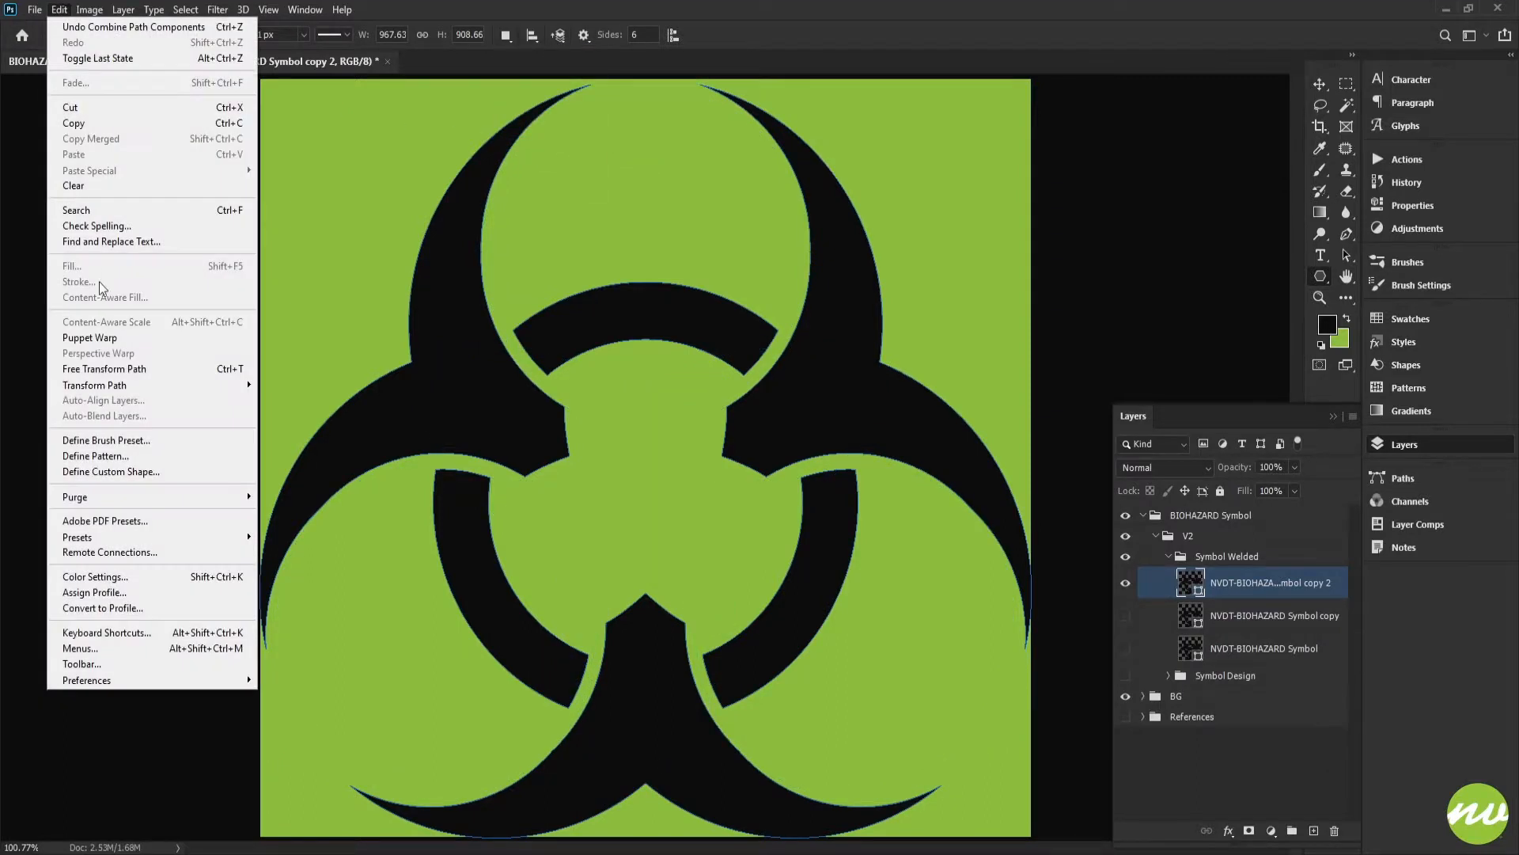
click(141, 471)
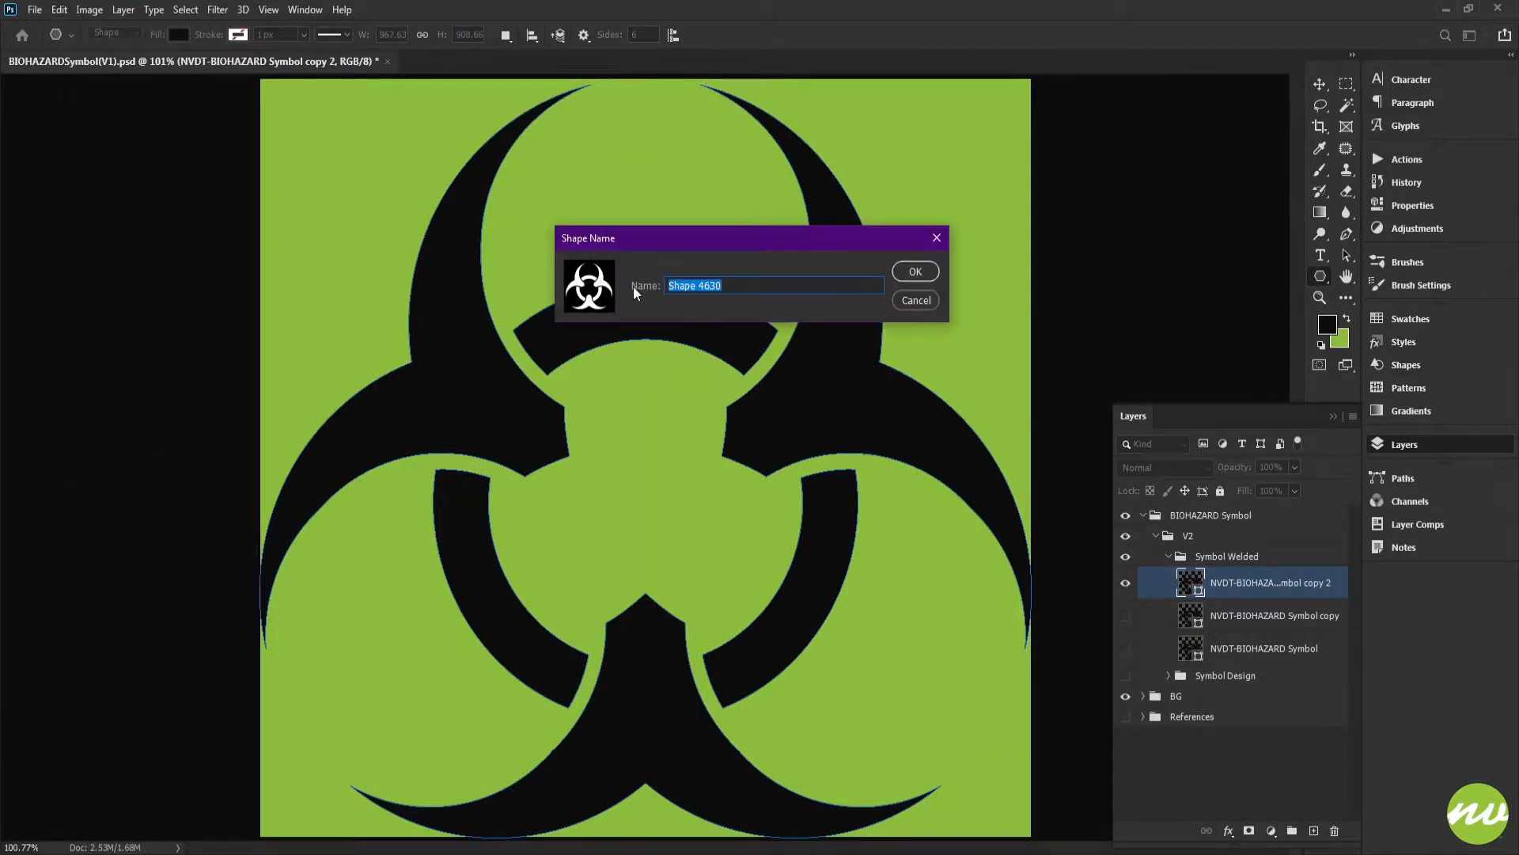
key(Return)
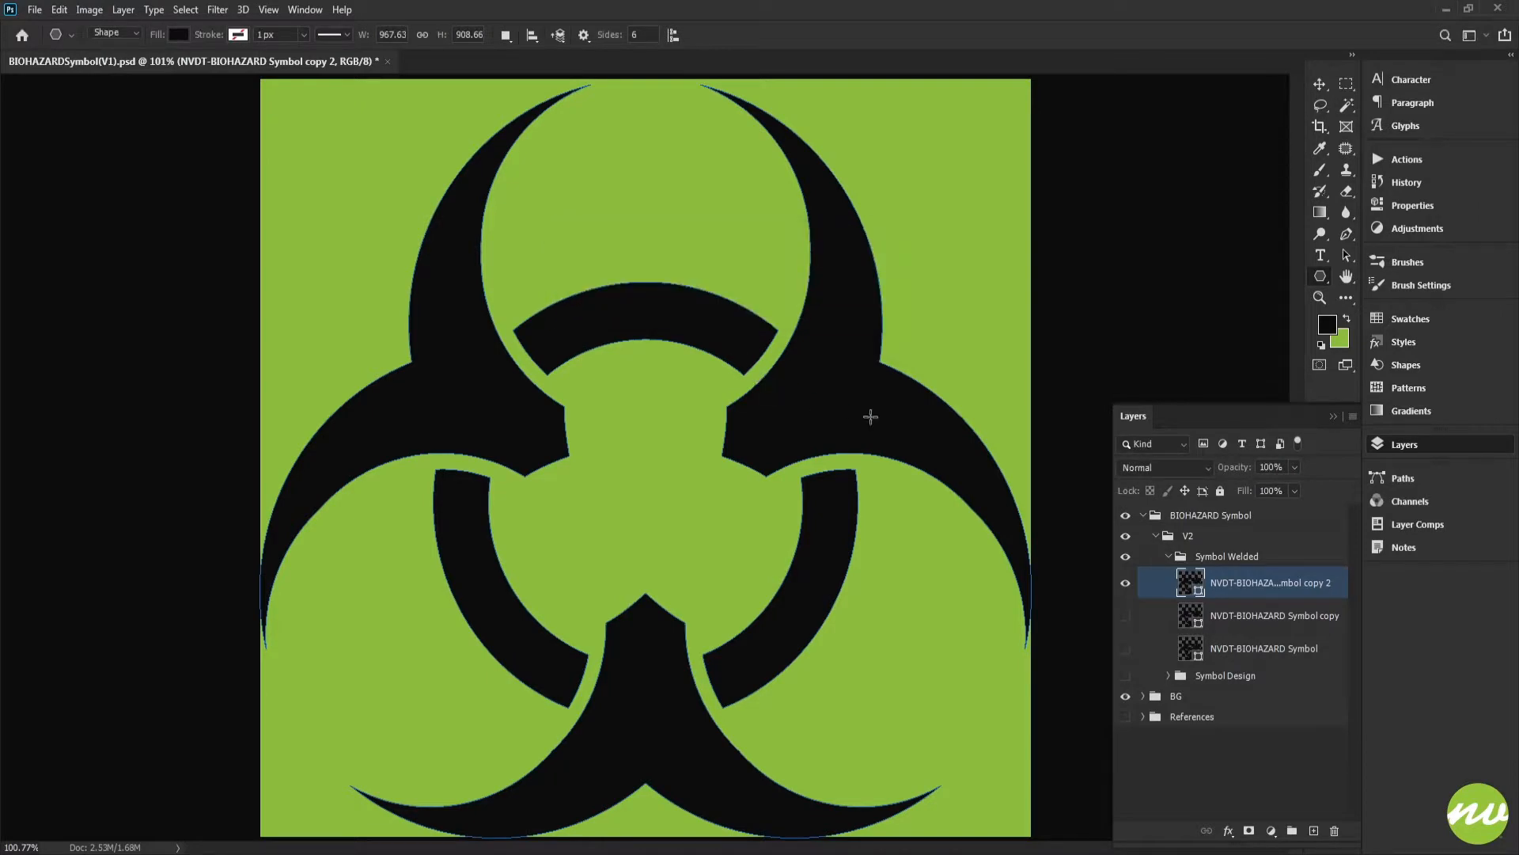
Save the document as the Photoshop file BIOHAZARDSymbol(V2).psd in the Workfiles folder
key(ctrl+shift+s)
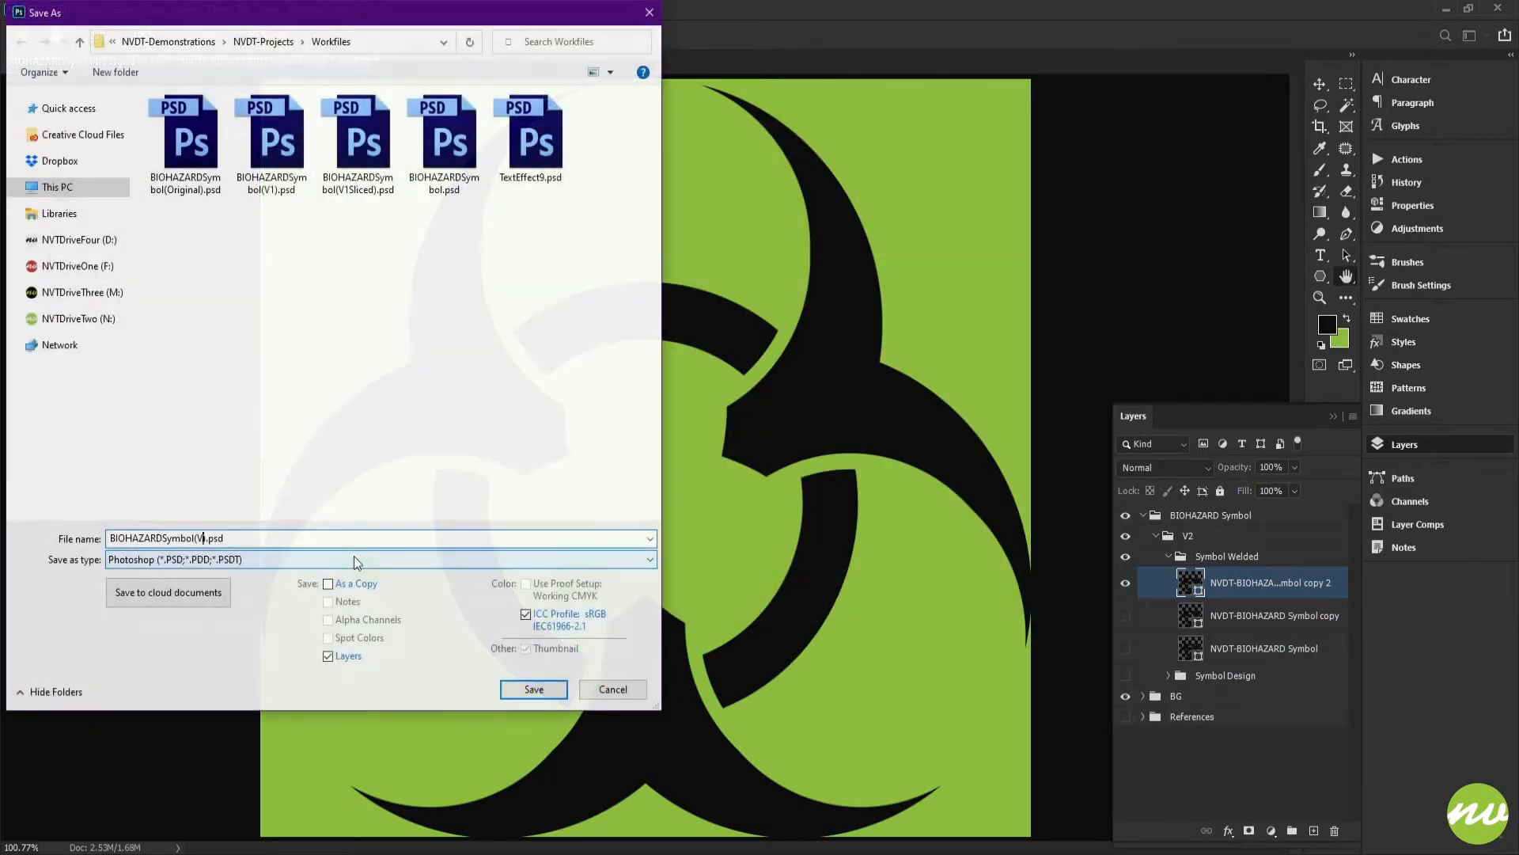
text(2)
key(Return)
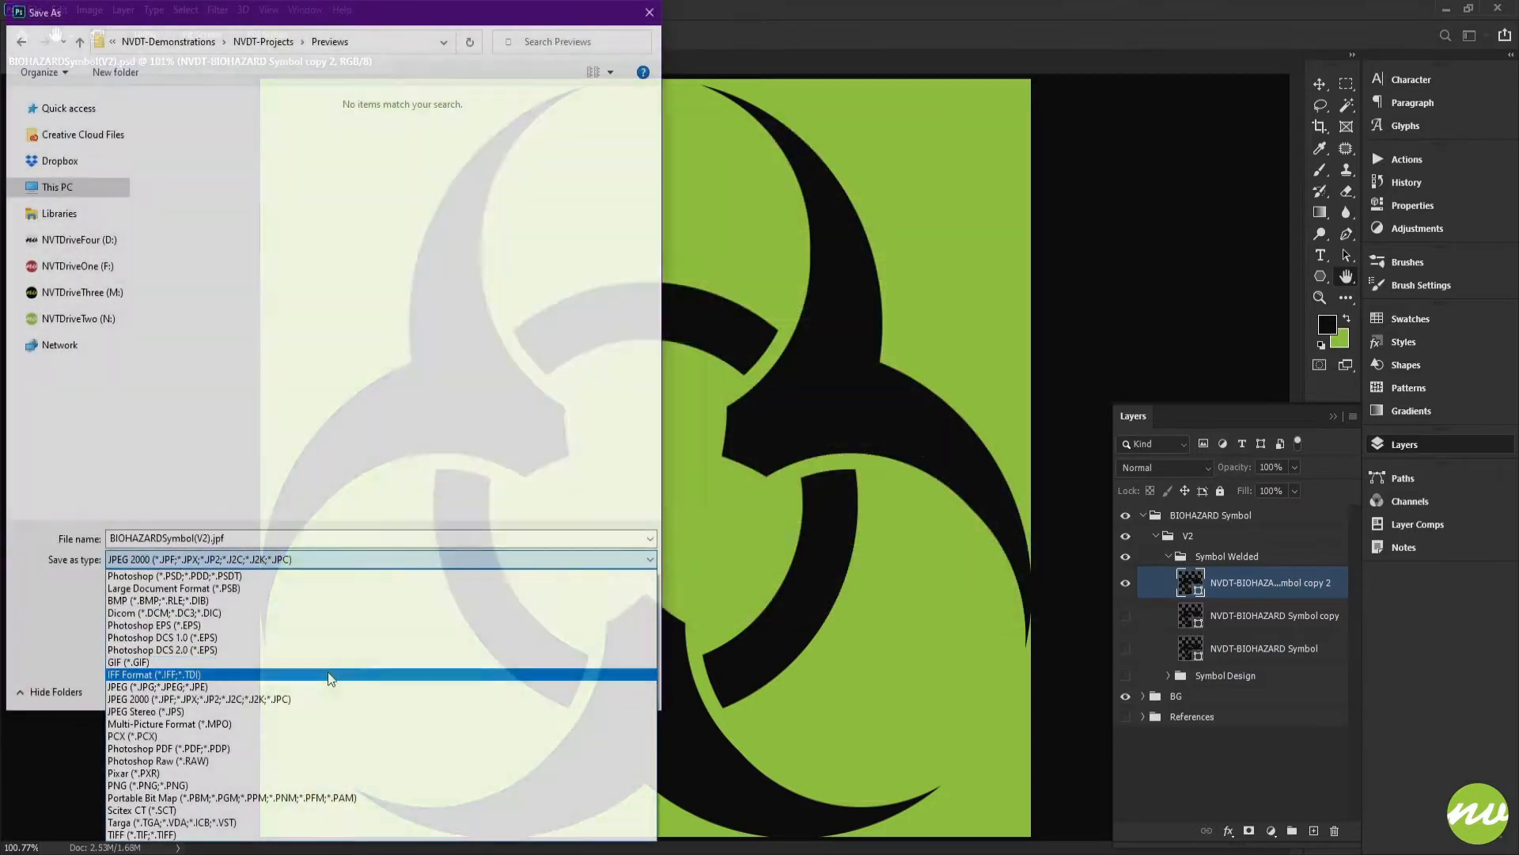
Save a JPEG version as BIOHAZARDSymbol(V2).jpg in the Previews folder at quality 12
click(198, 675)
click(610, 72)
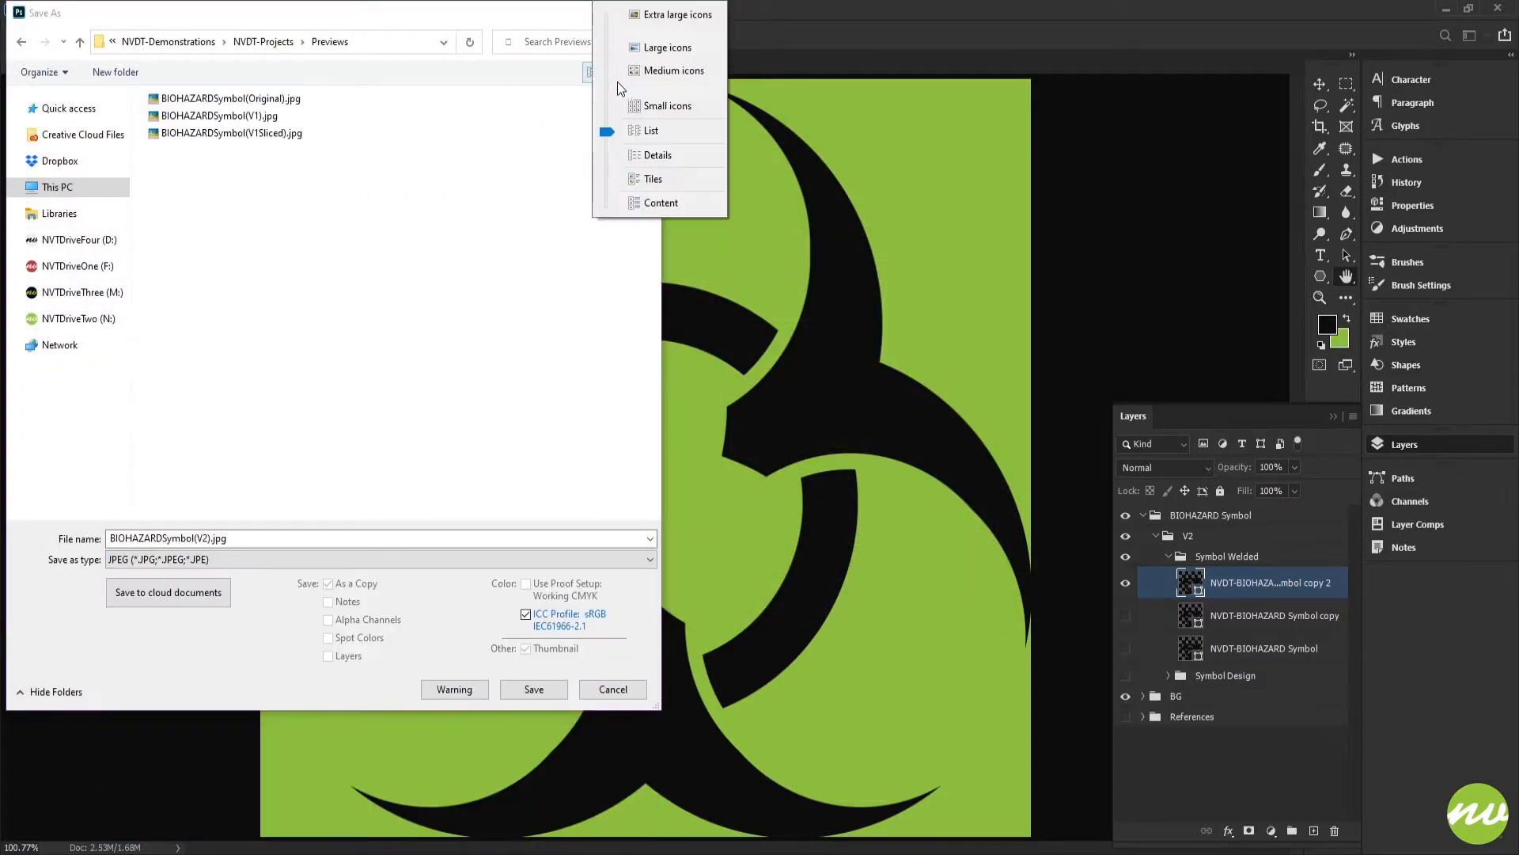
click(618, 82)
click(534, 689)
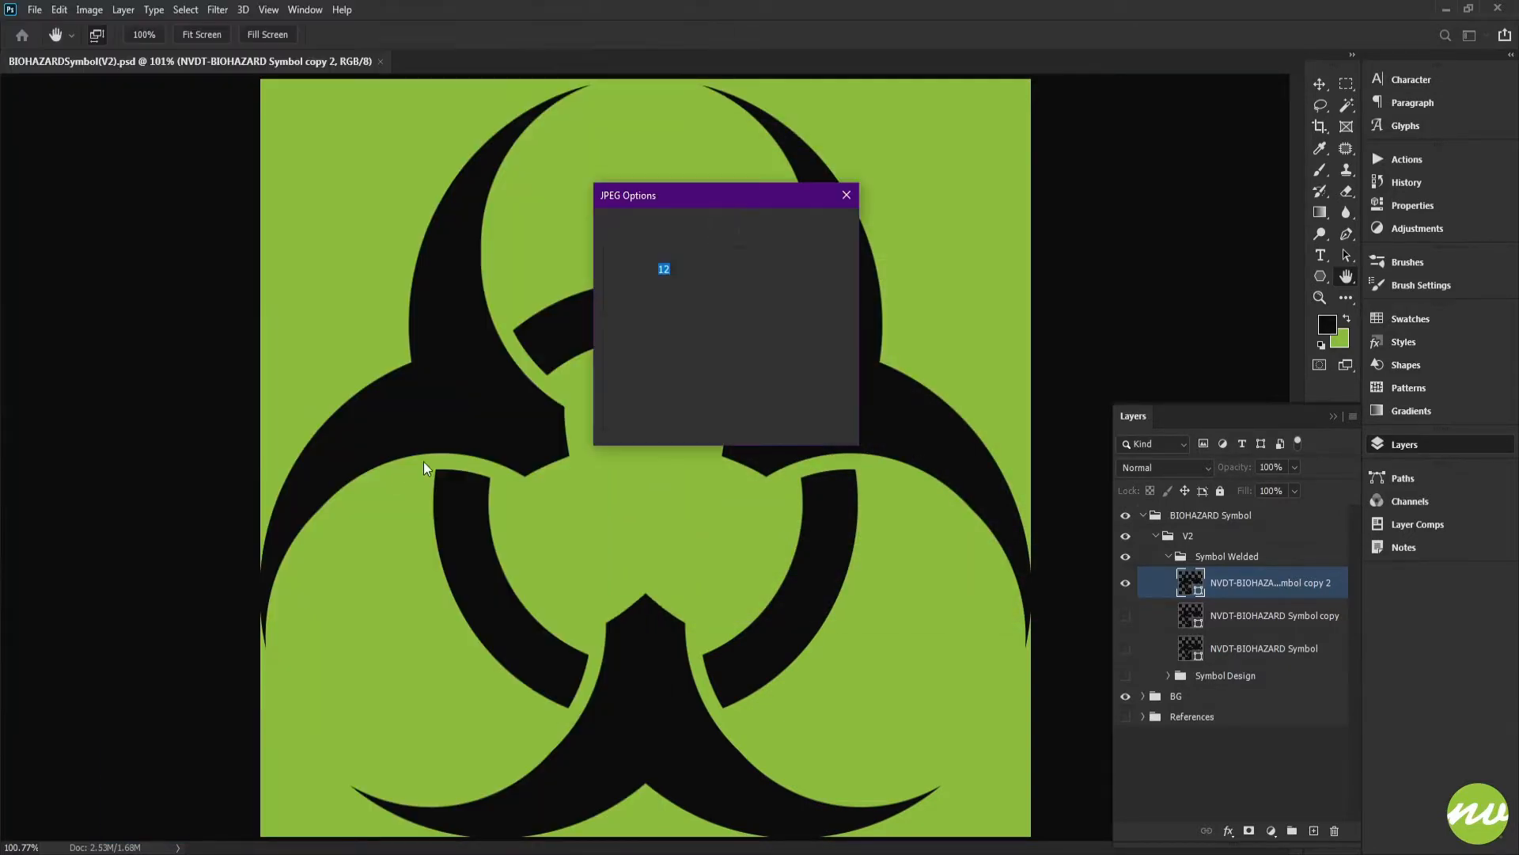
key(Return)
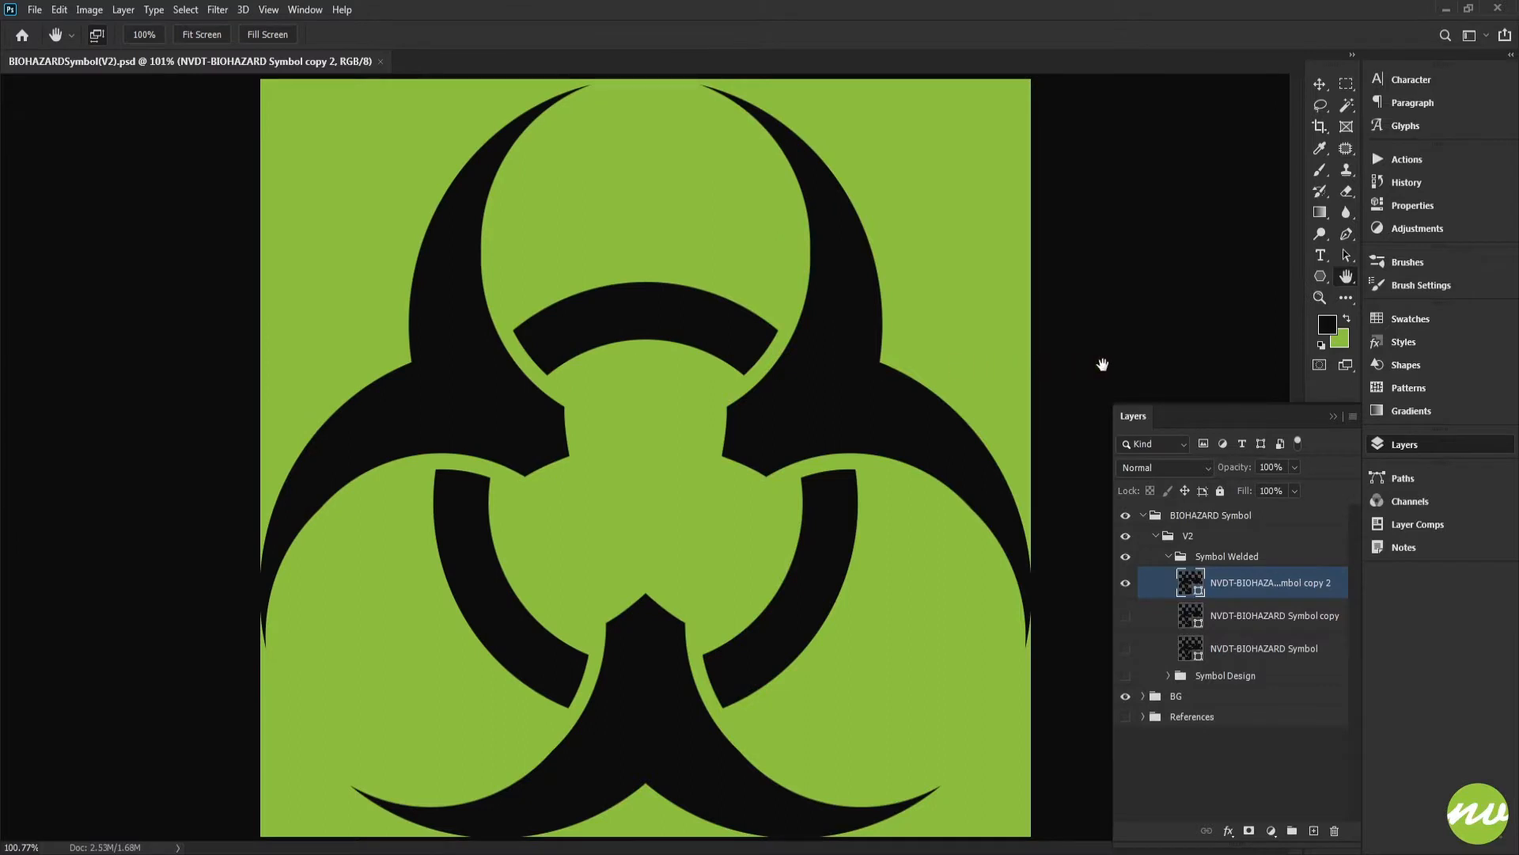
Hide the interface panels and view the finished V2 symbol enlarged
key(Tab)
scroll(1270, 360, up, 1)
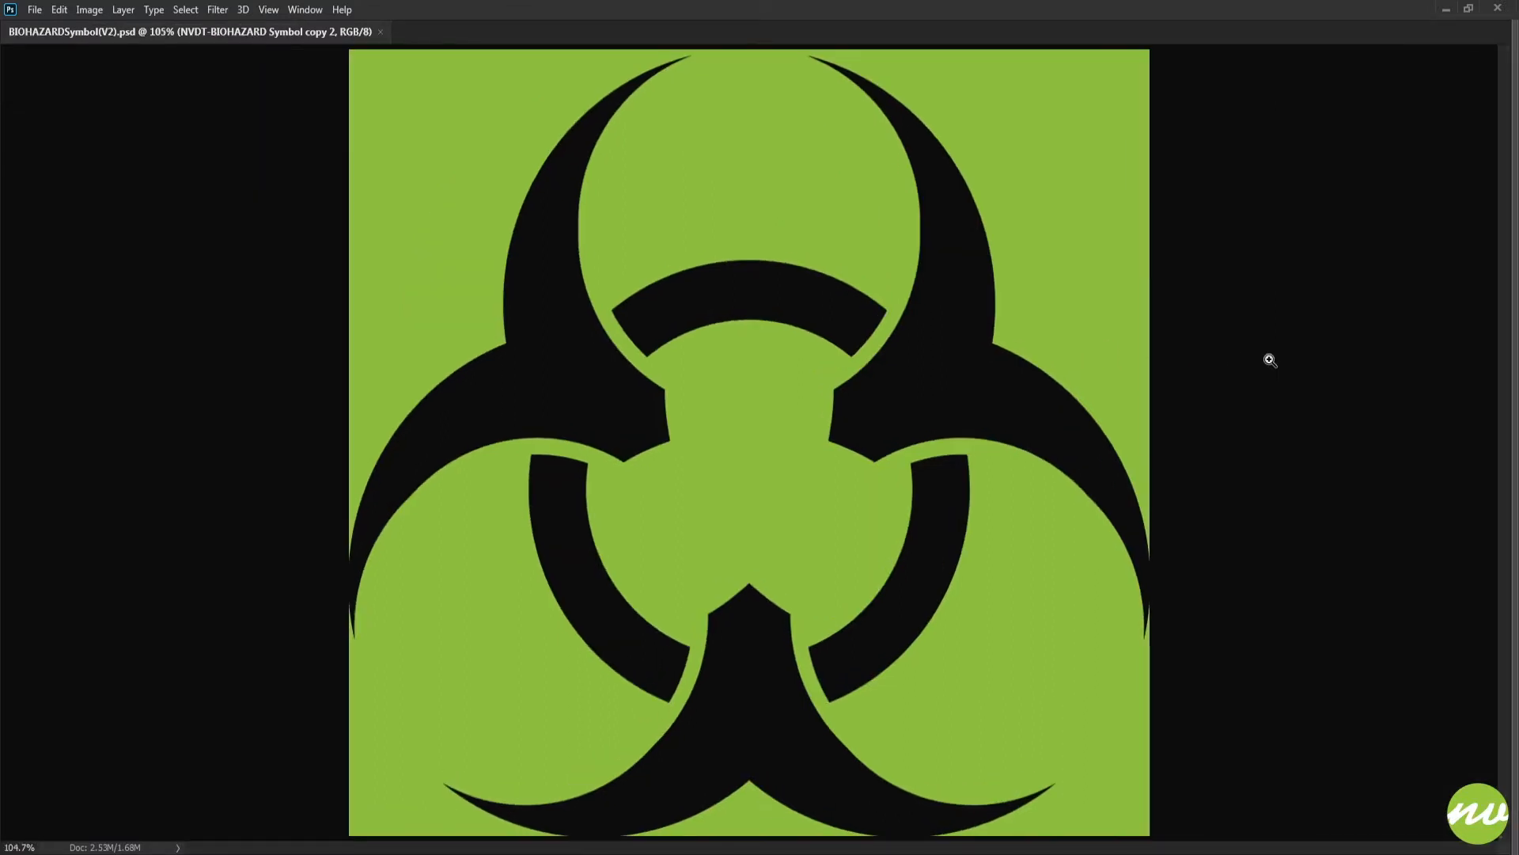